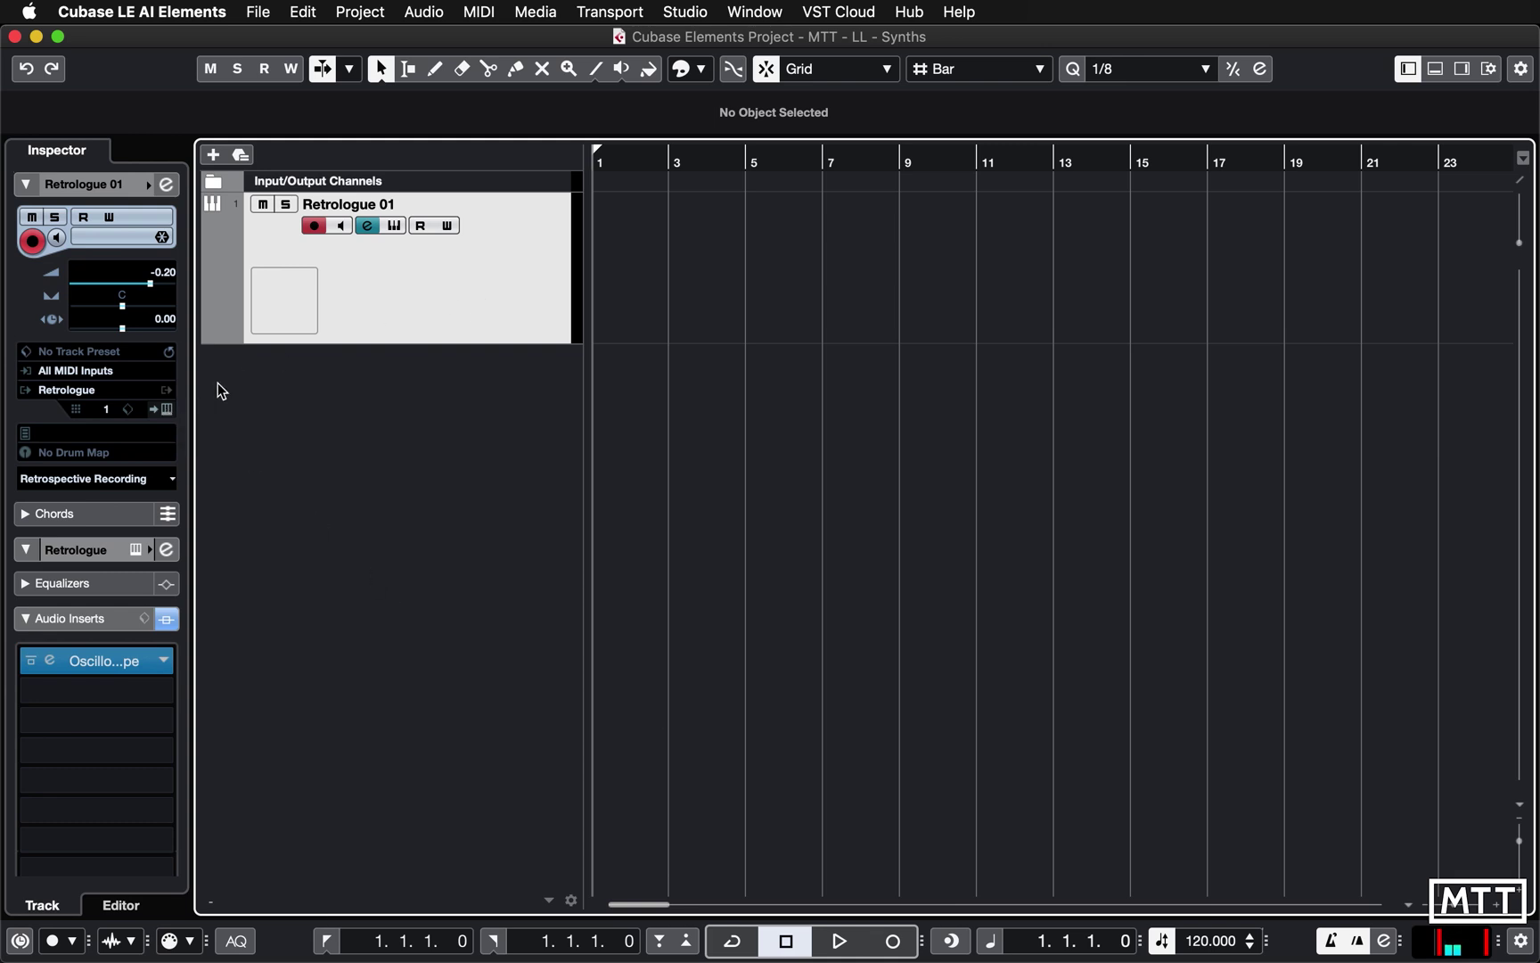
# Open the Retrologue instrument editor and its Oscilloscope insert side by side, with the synth window in front
pyautogui.click(166, 409)
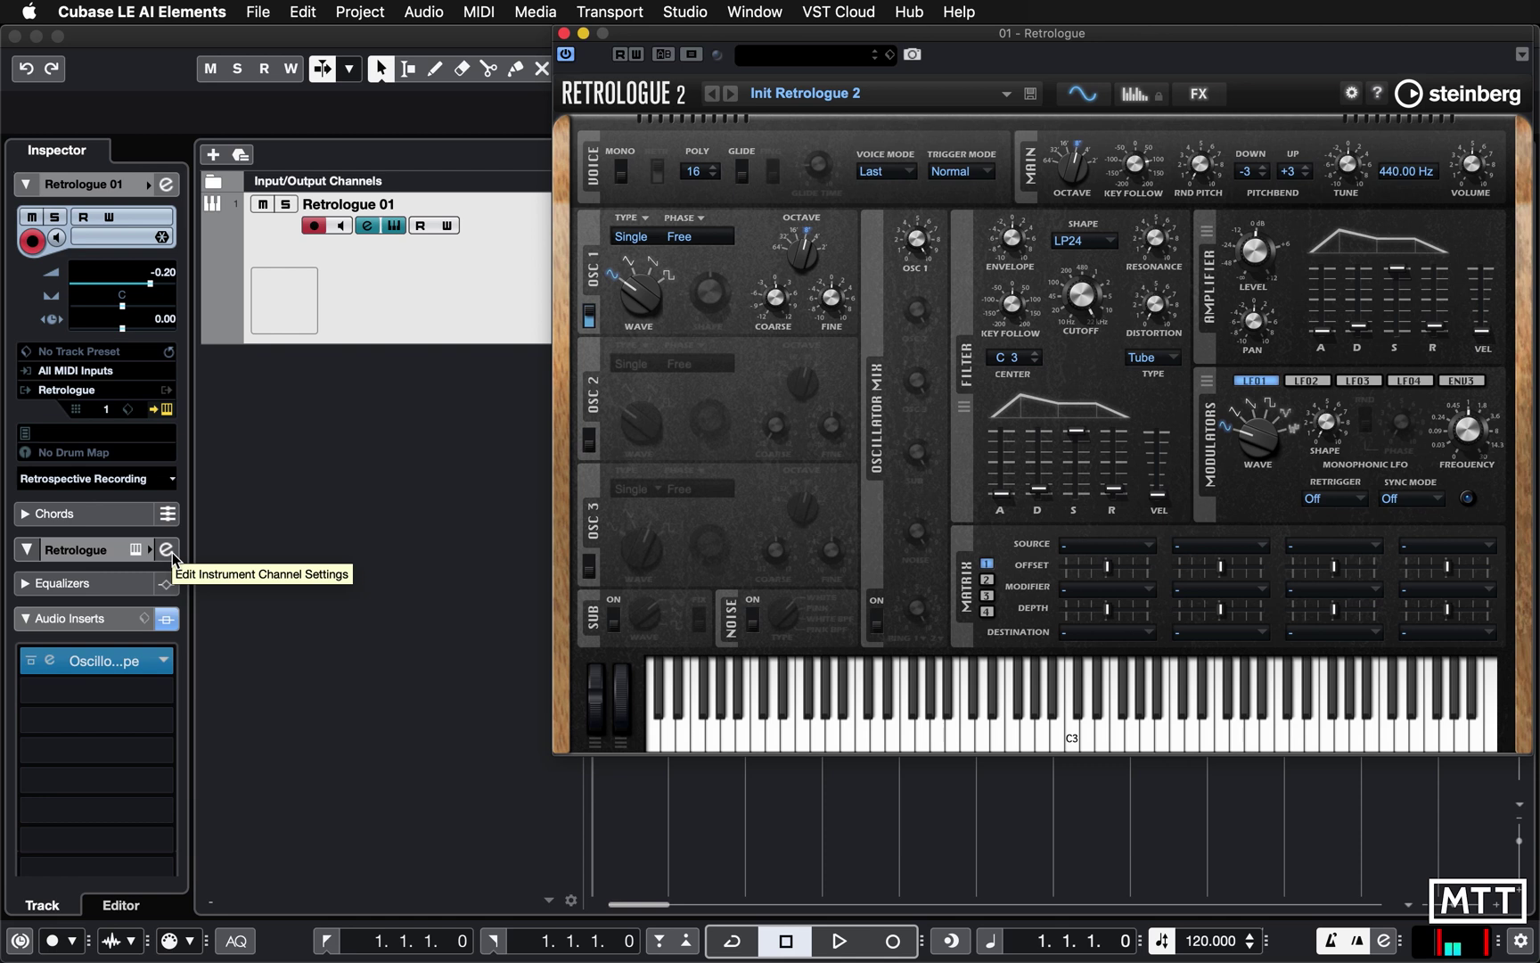
pyautogui.doubleClick(51, 665)
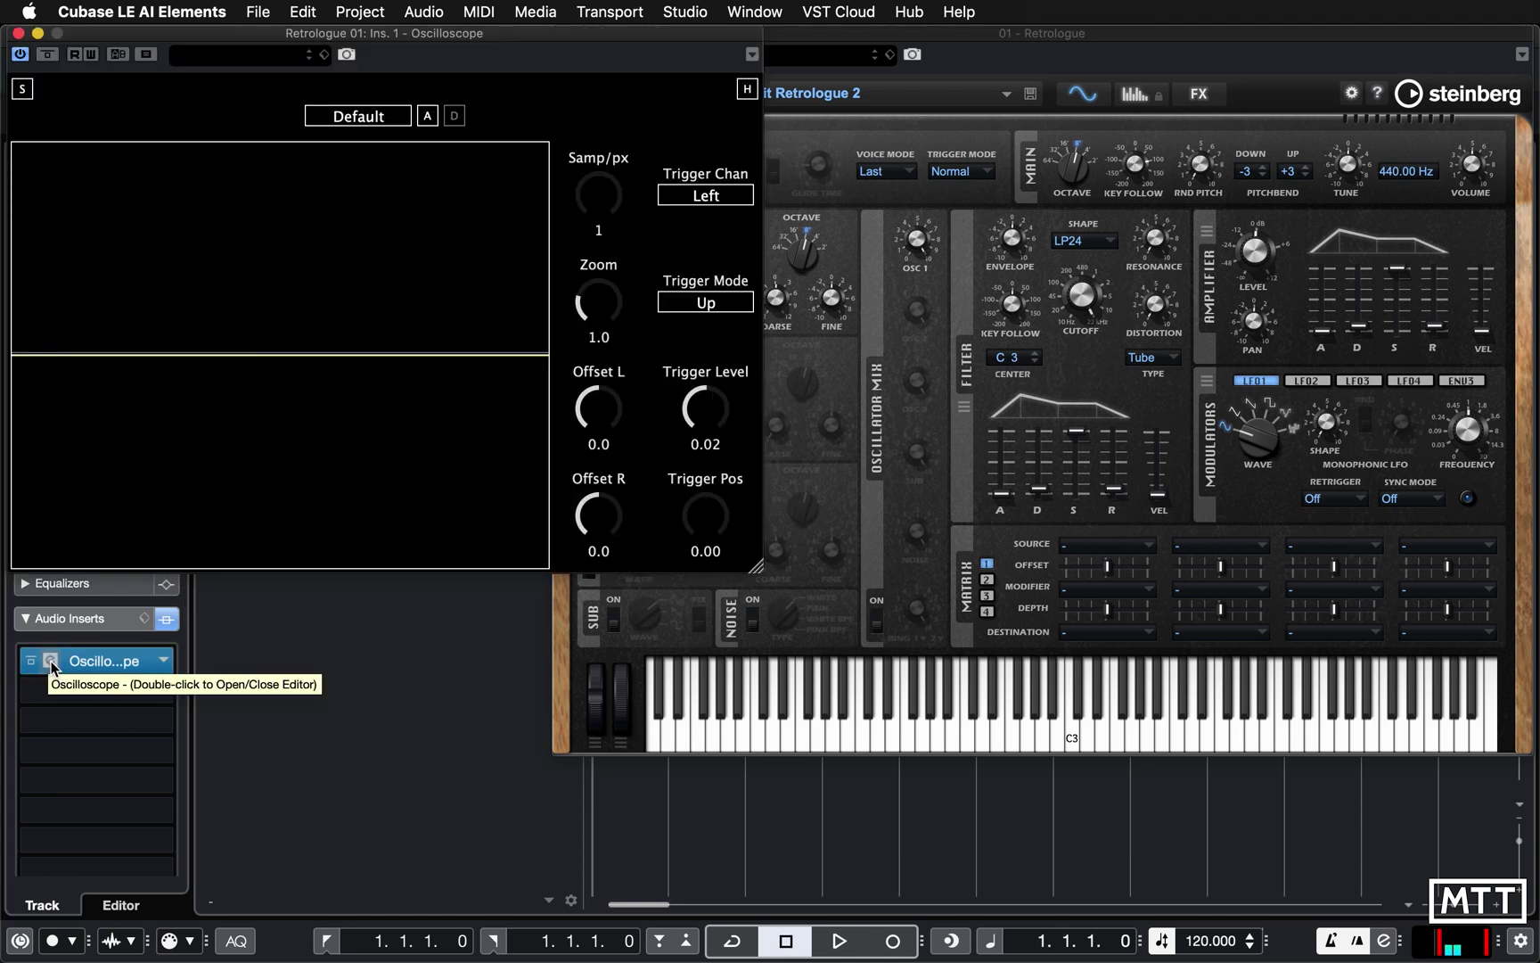
pyautogui.click(1090, 40)
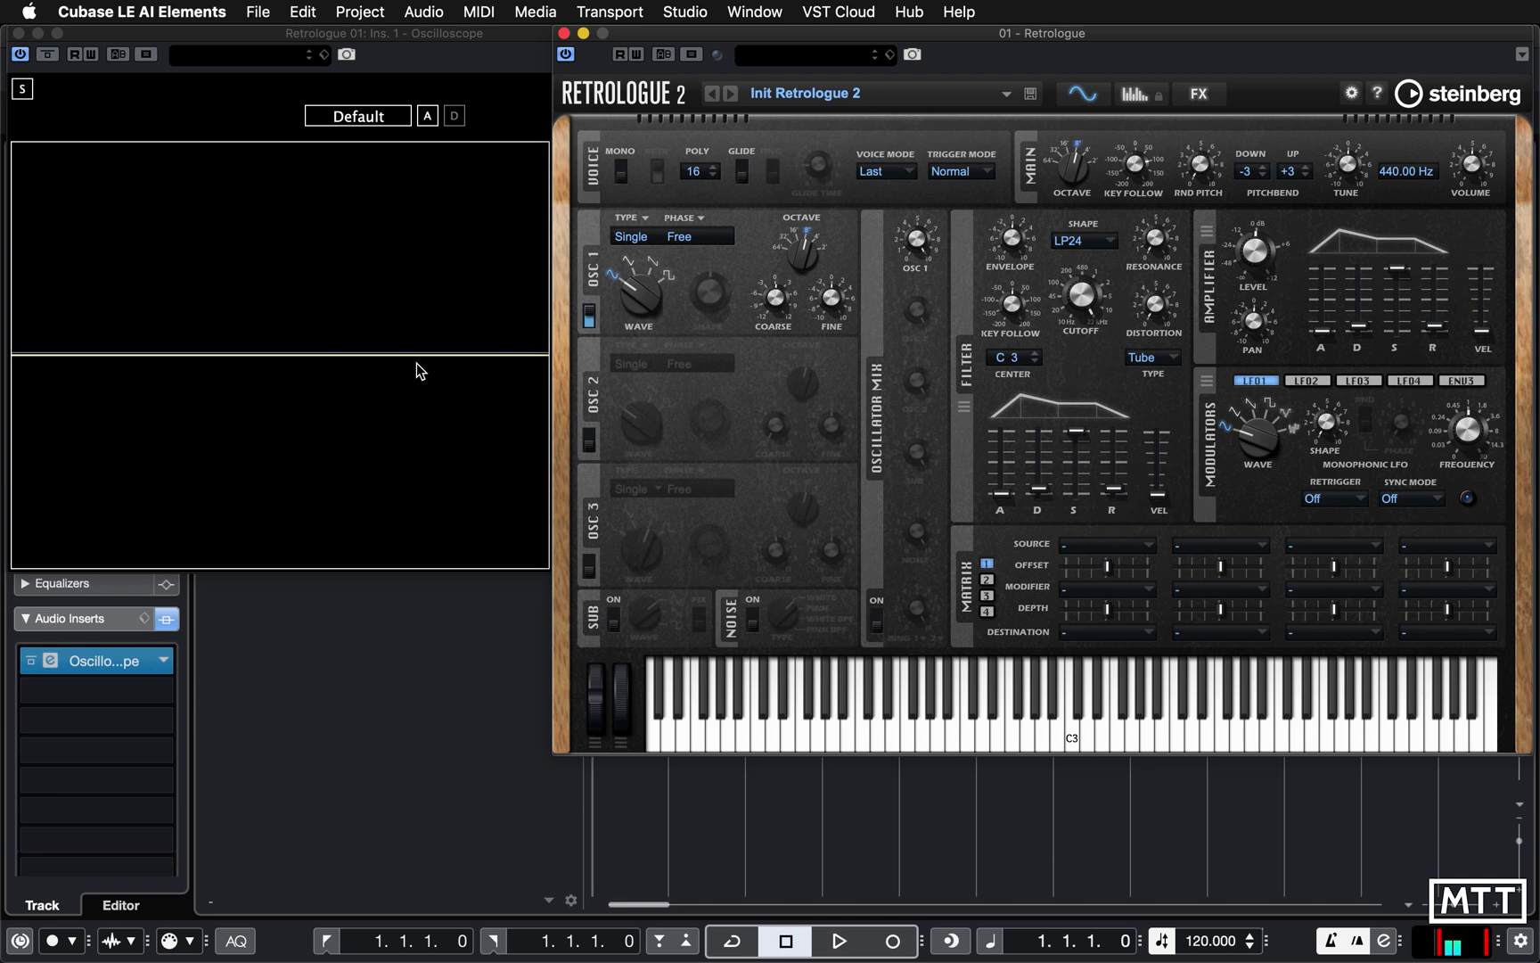
# Open the Retrologue track's channel settings so its equalizer spectrum shows beneath the oscilloscope
pyautogui.click(336, 669)
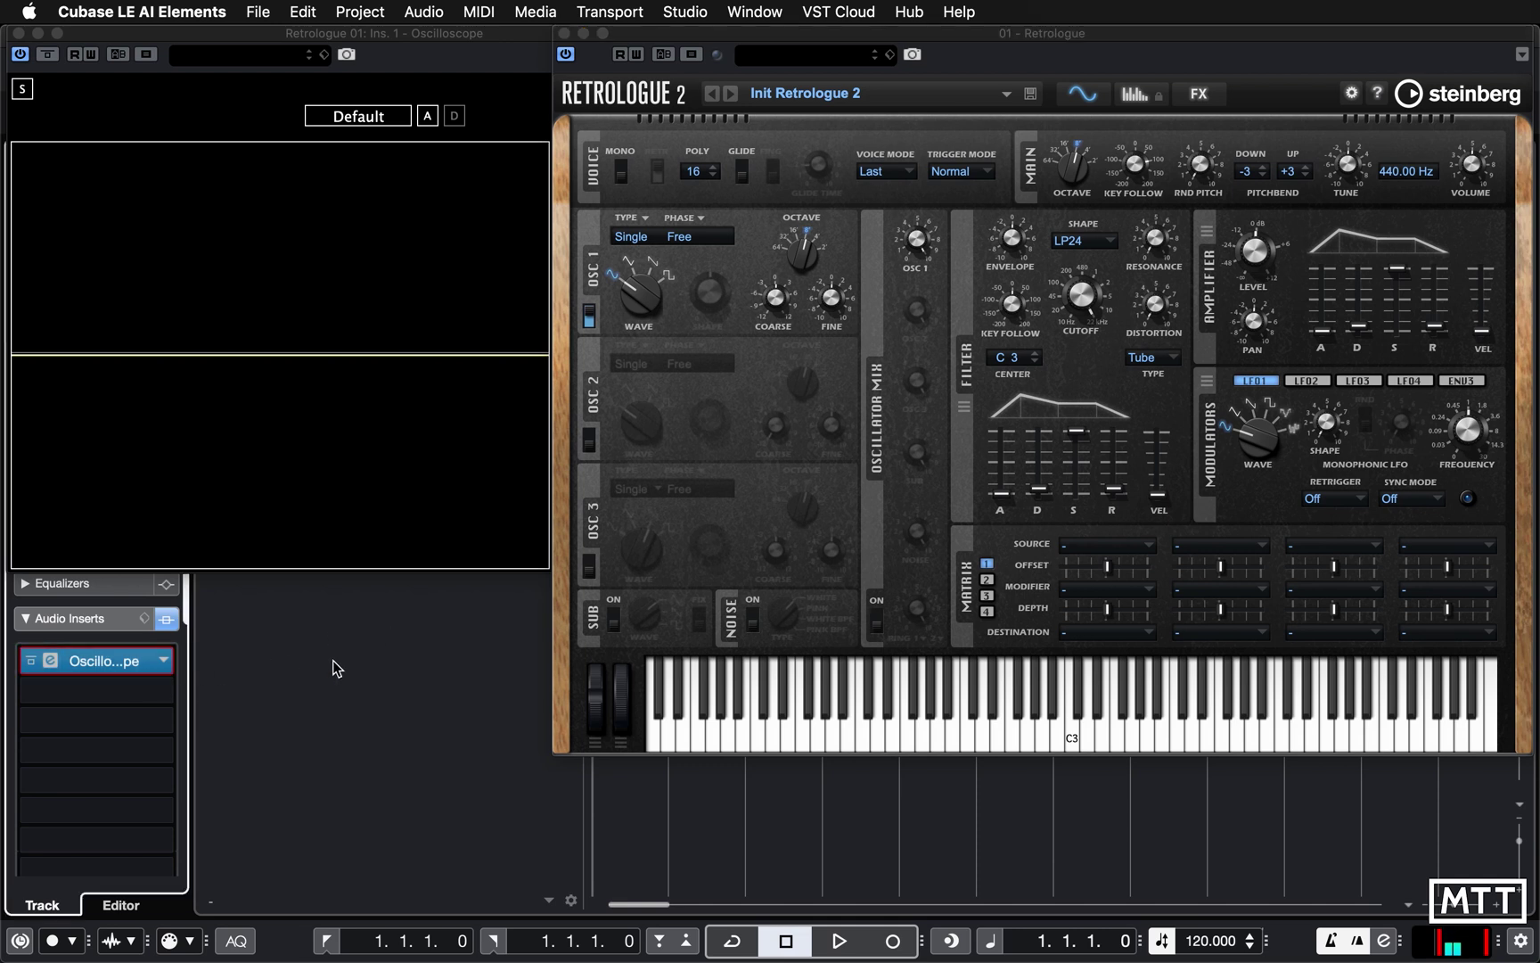
pyautogui.press('e')
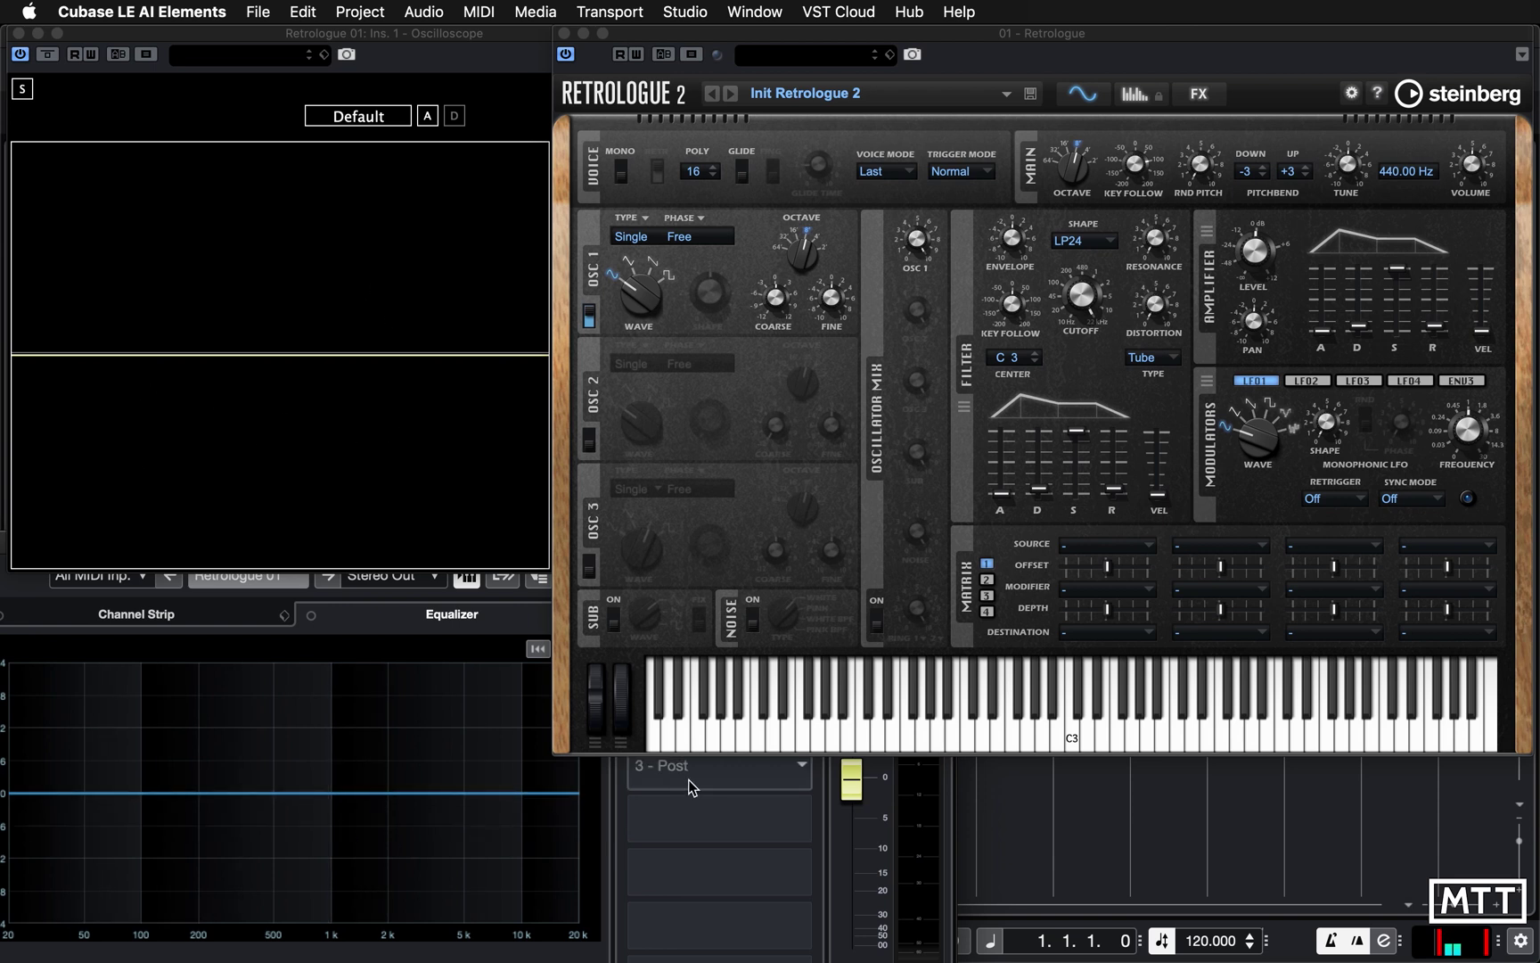
pyautogui.click(760, 733)
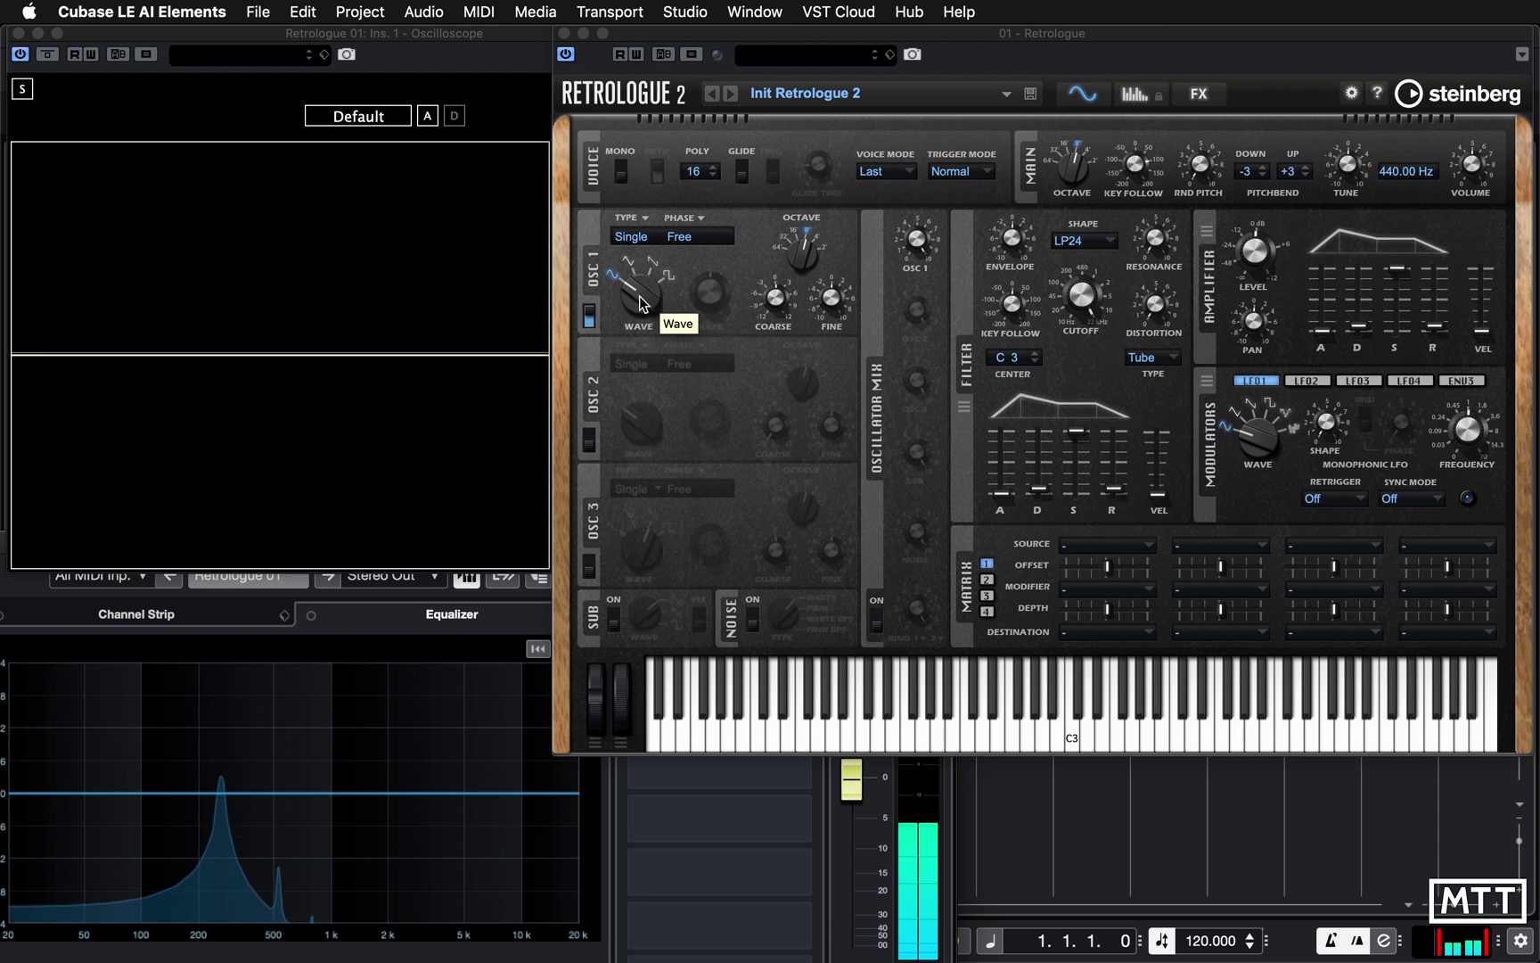
# Switch oscillator 1's waveform from sine through sawtooth, triangle and sawtooth again, ending on the square wave
pyautogui.click(640, 301)
pyautogui.moveTo(640, 301); pyautogui.dragTo(645, 261)
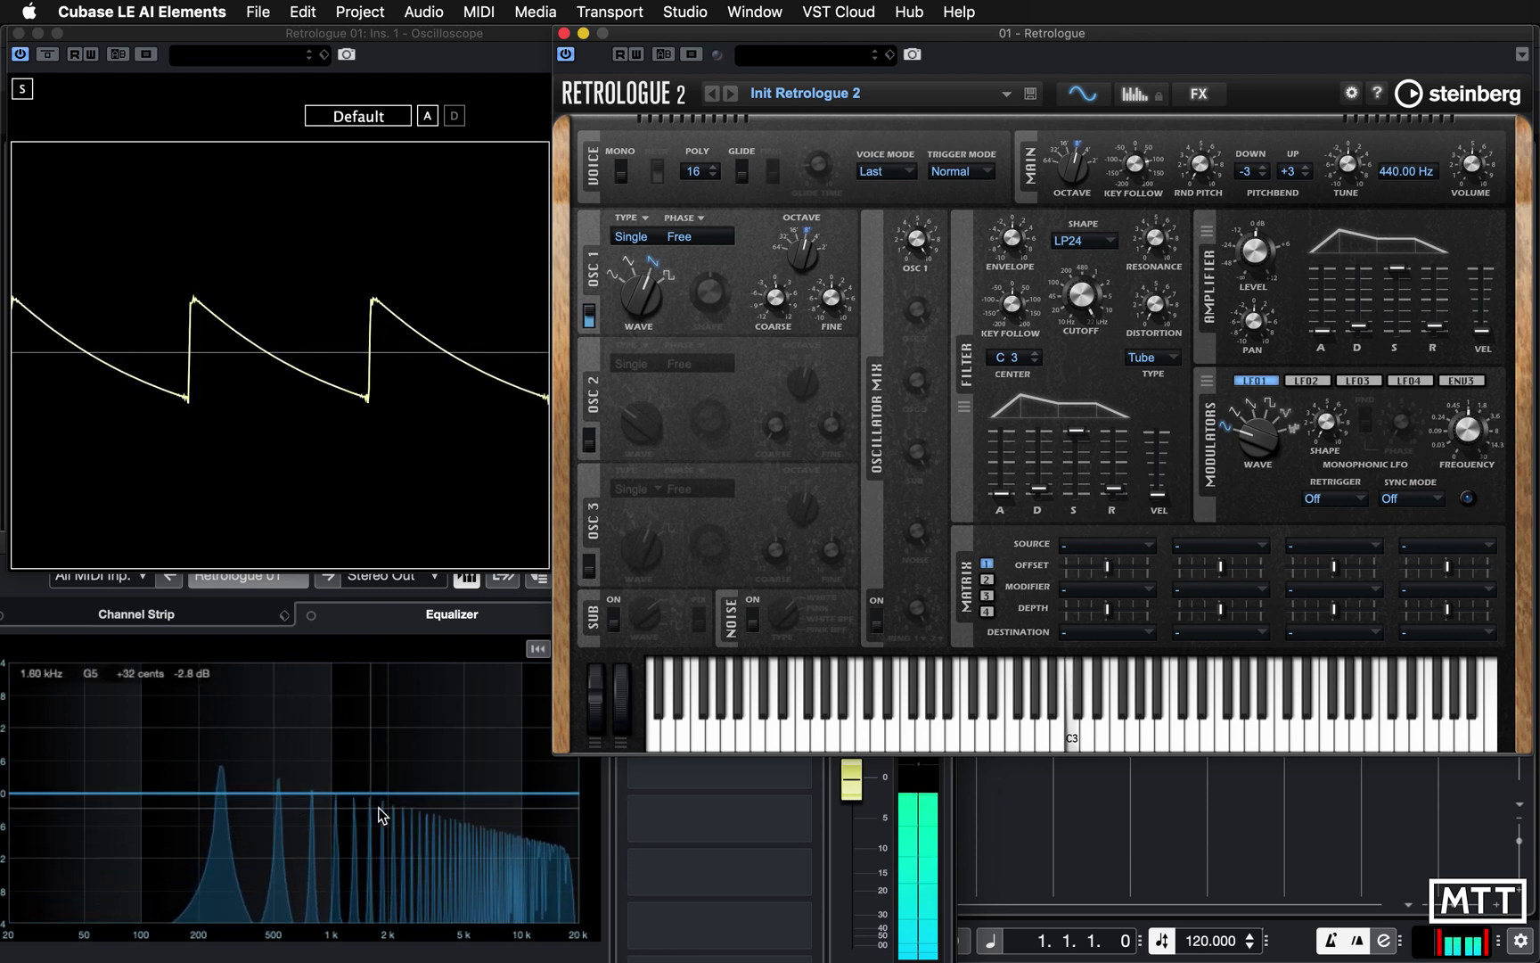
pyautogui.moveTo(639, 299); pyautogui.dragTo(623, 336)
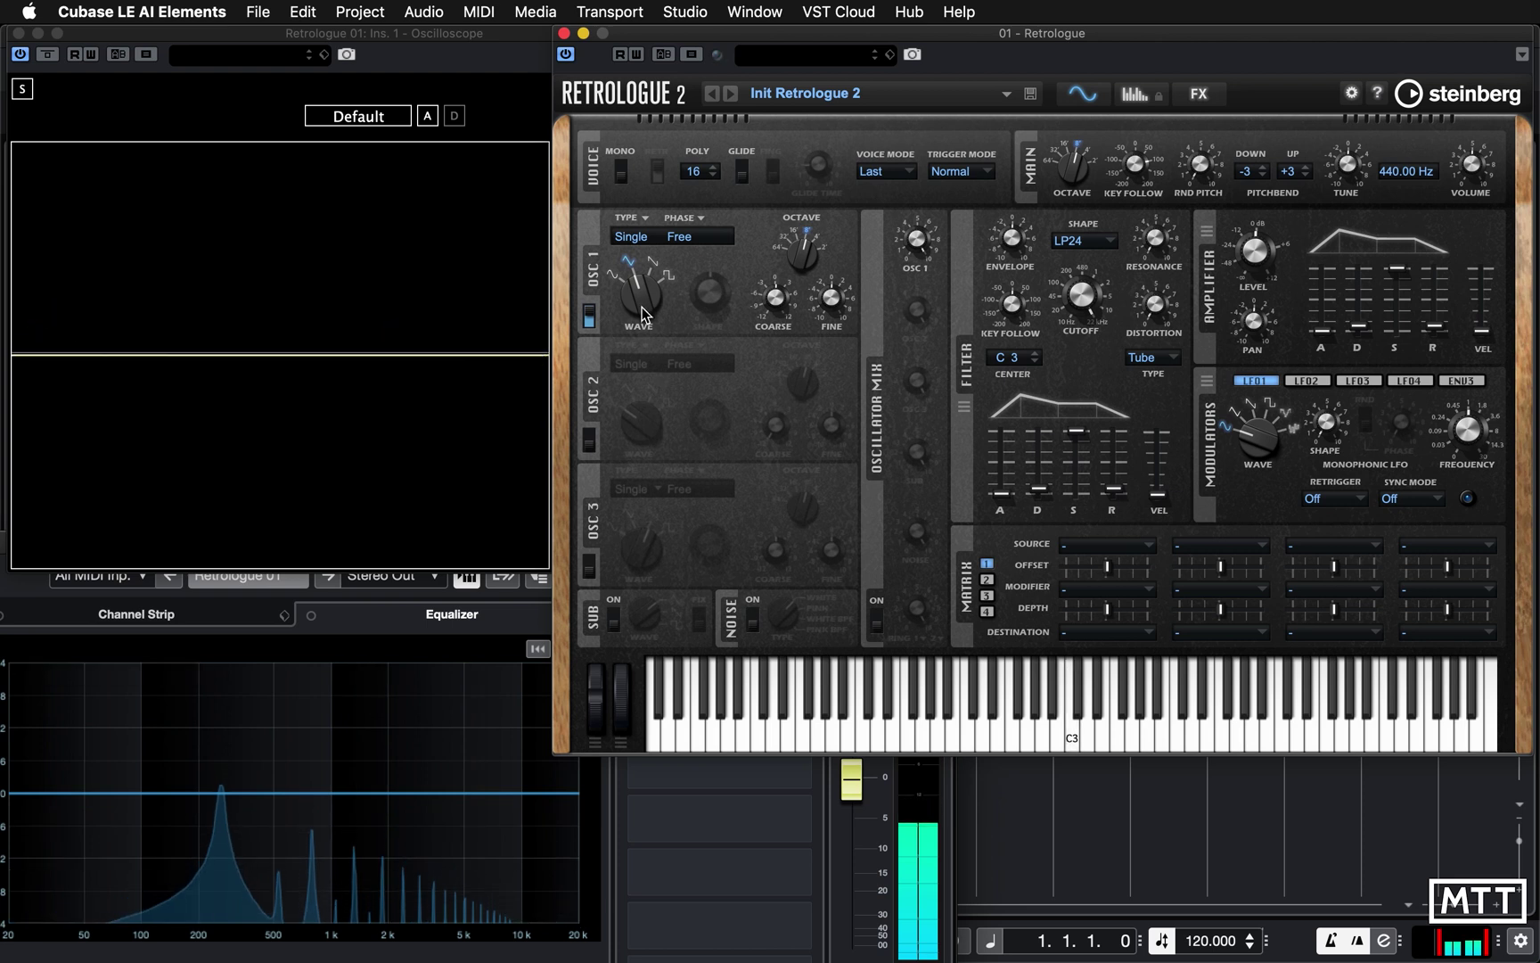
pyautogui.moveTo(651, 324); pyautogui.dragTo(651, 303)
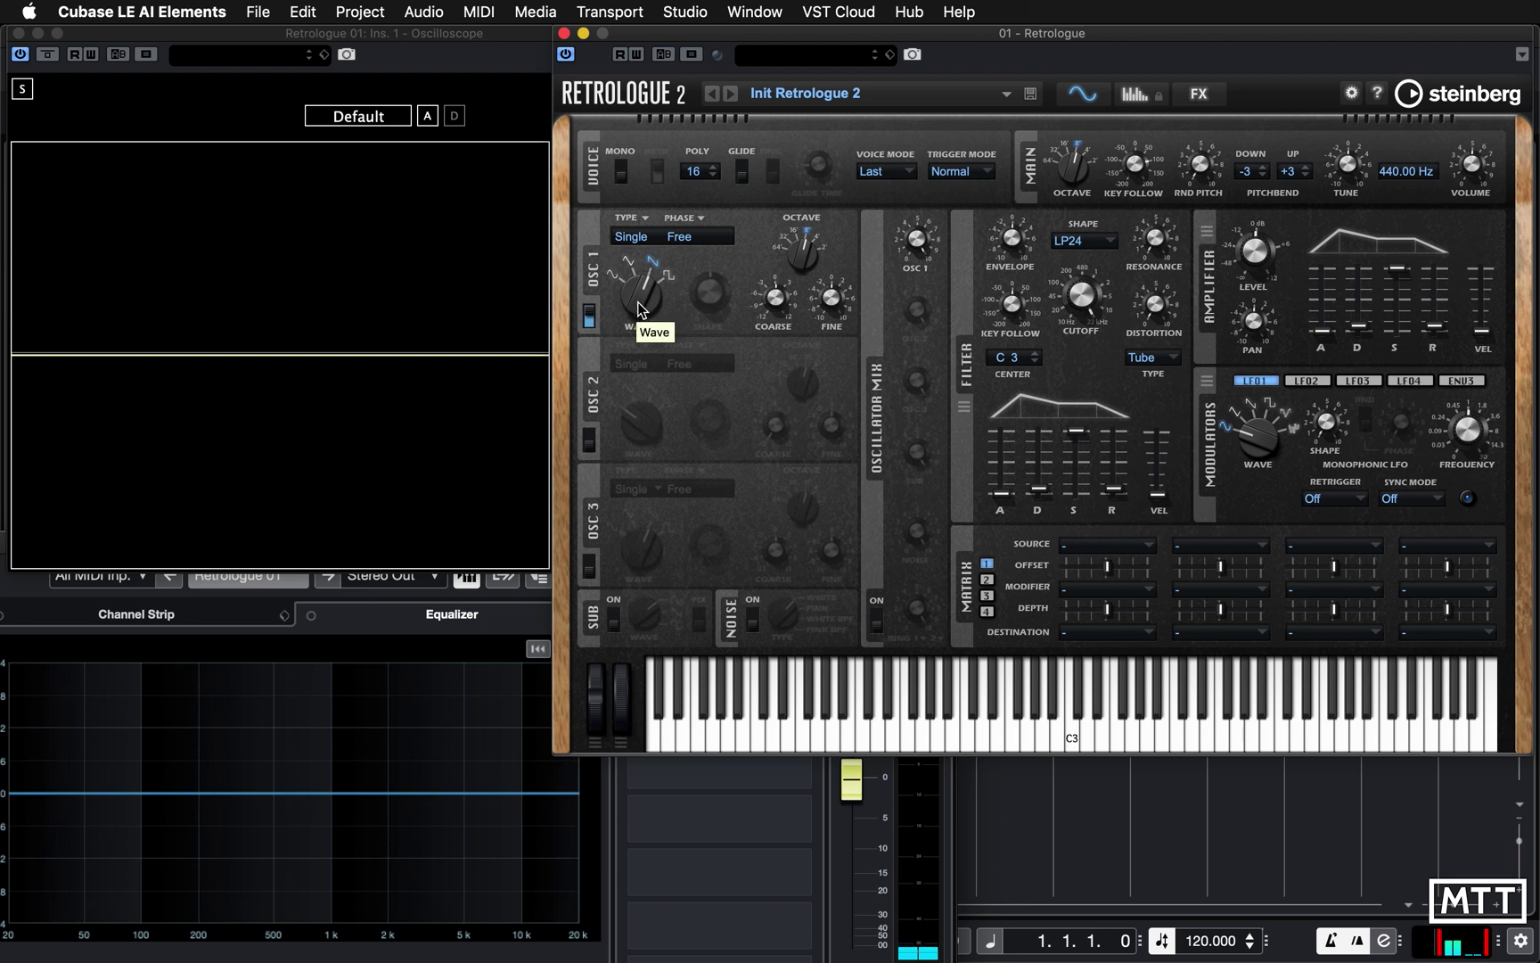
pyautogui.moveTo(642, 274); pyautogui.dragTo(703, 305)
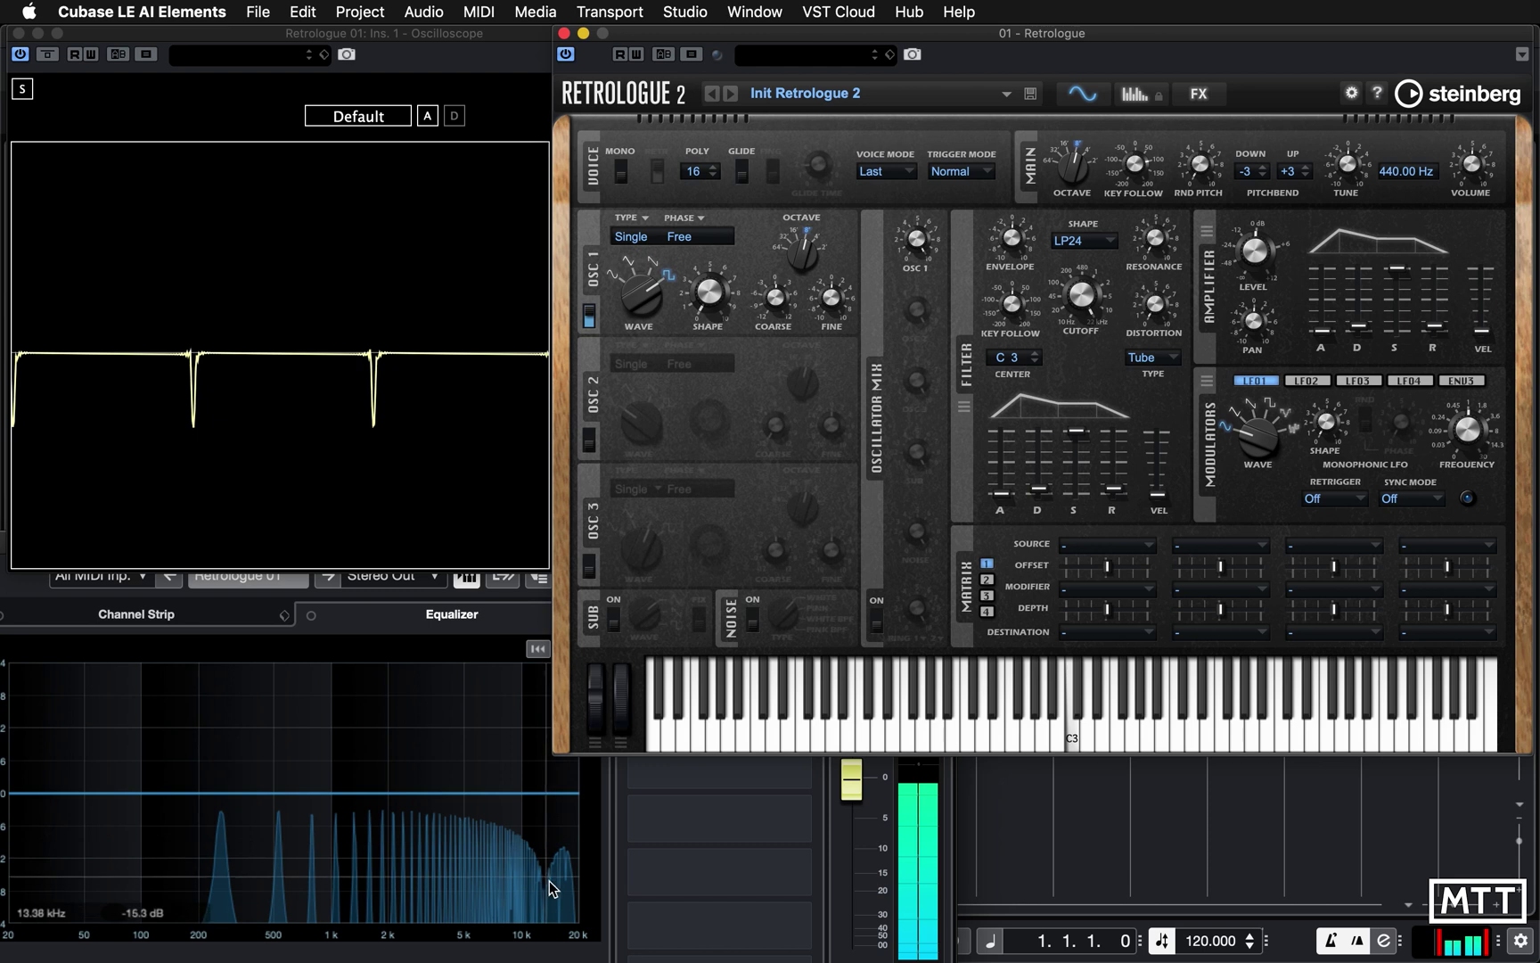
# Sweep oscillator 1's wave shape to vary the square wave's pulse width, ending at 49.5 %
pyautogui.moveTo(718, 303); pyautogui.dragTo(701, 273)
pyautogui.click(703, 307)
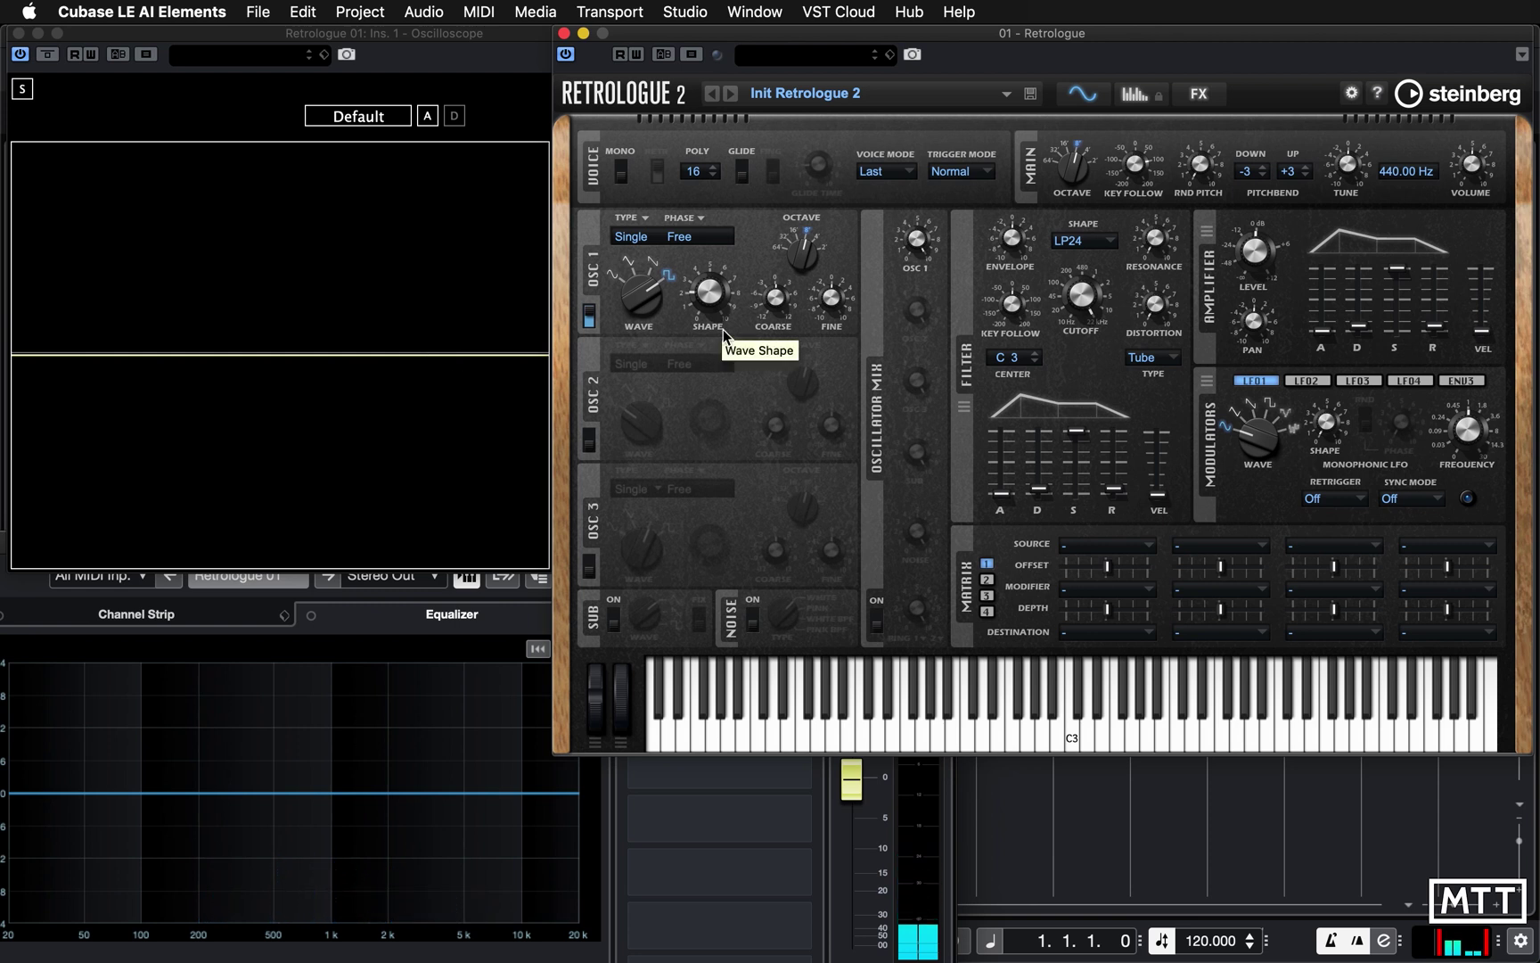
pyautogui.moveTo(705, 294)
pyautogui.moveTo(704, 294); pyautogui.dragTo(712, 253)
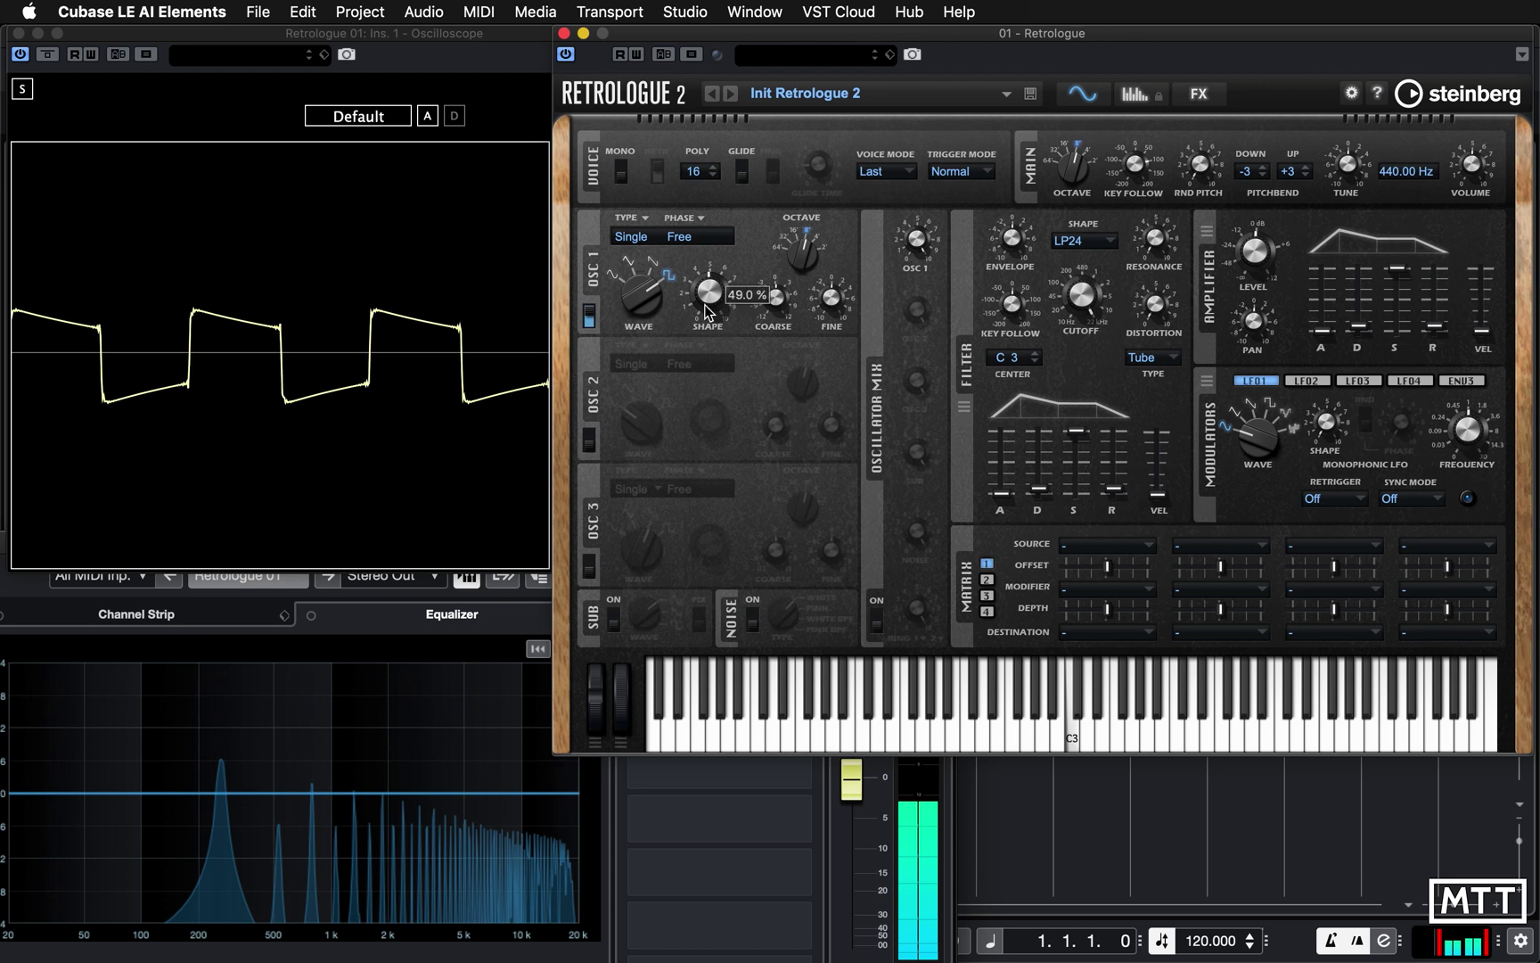
pyautogui.moveTo(709, 291)
pyautogui.mouseDown()
pyautogui.moveTo(714, 212)
pyautogui.moveTo(721, 392)
pyautogui.moveTo(697, 290)
pyautogui.mouseUp()
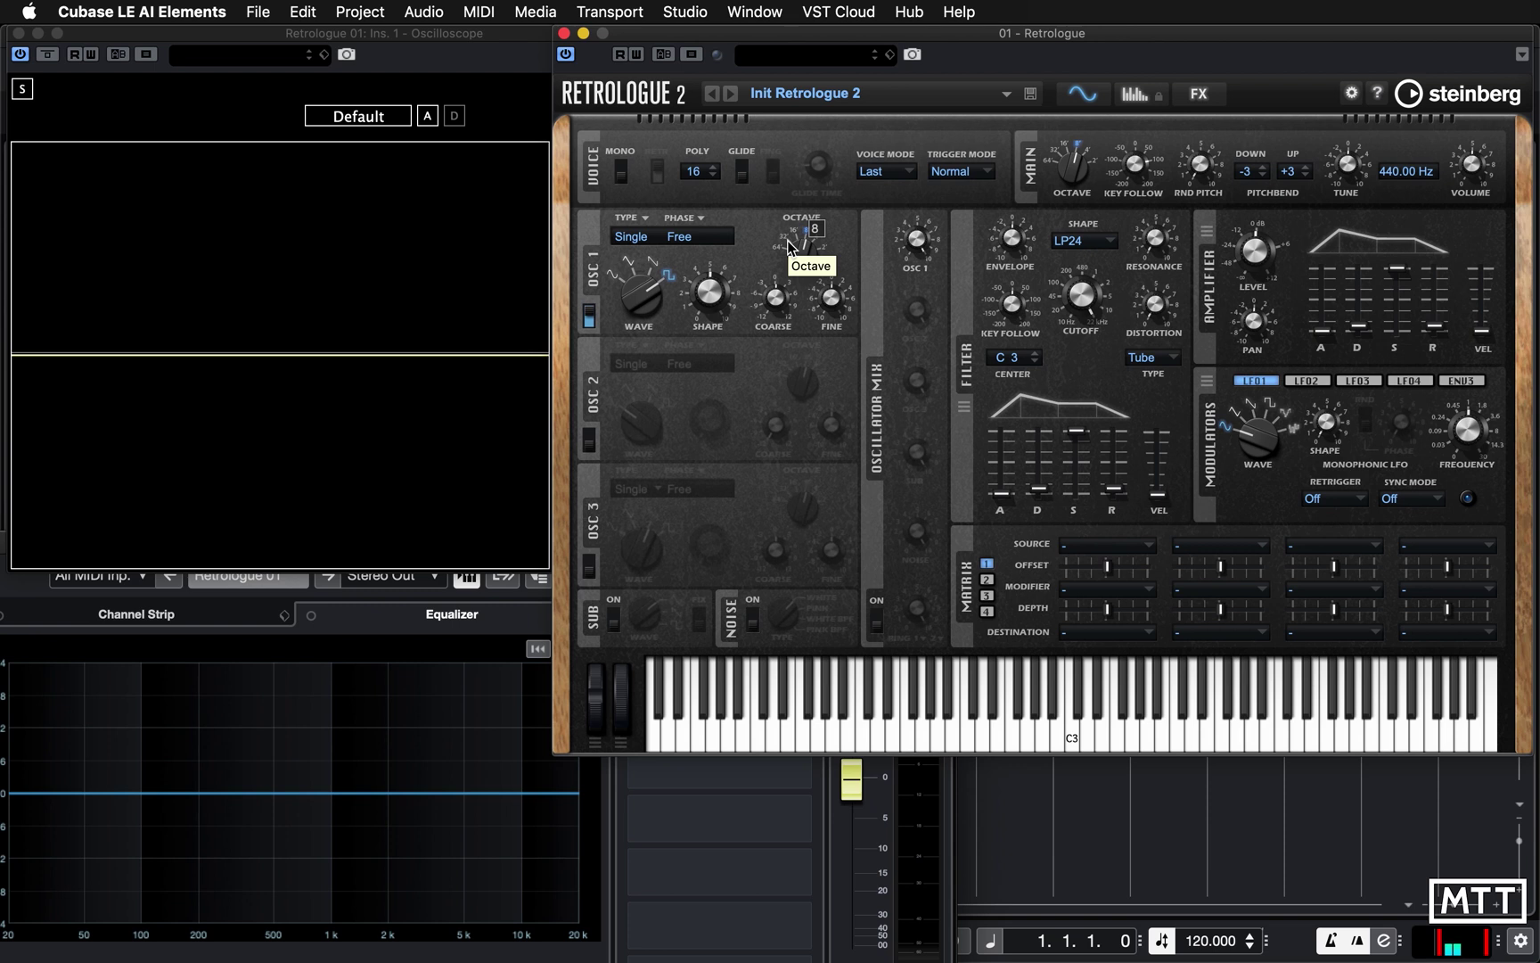
# Lower oscillator 1's octave setting to 64 and return it to 8
pyautogui.moveTo(789, 245); pyautogui.dragTo(822, 251)
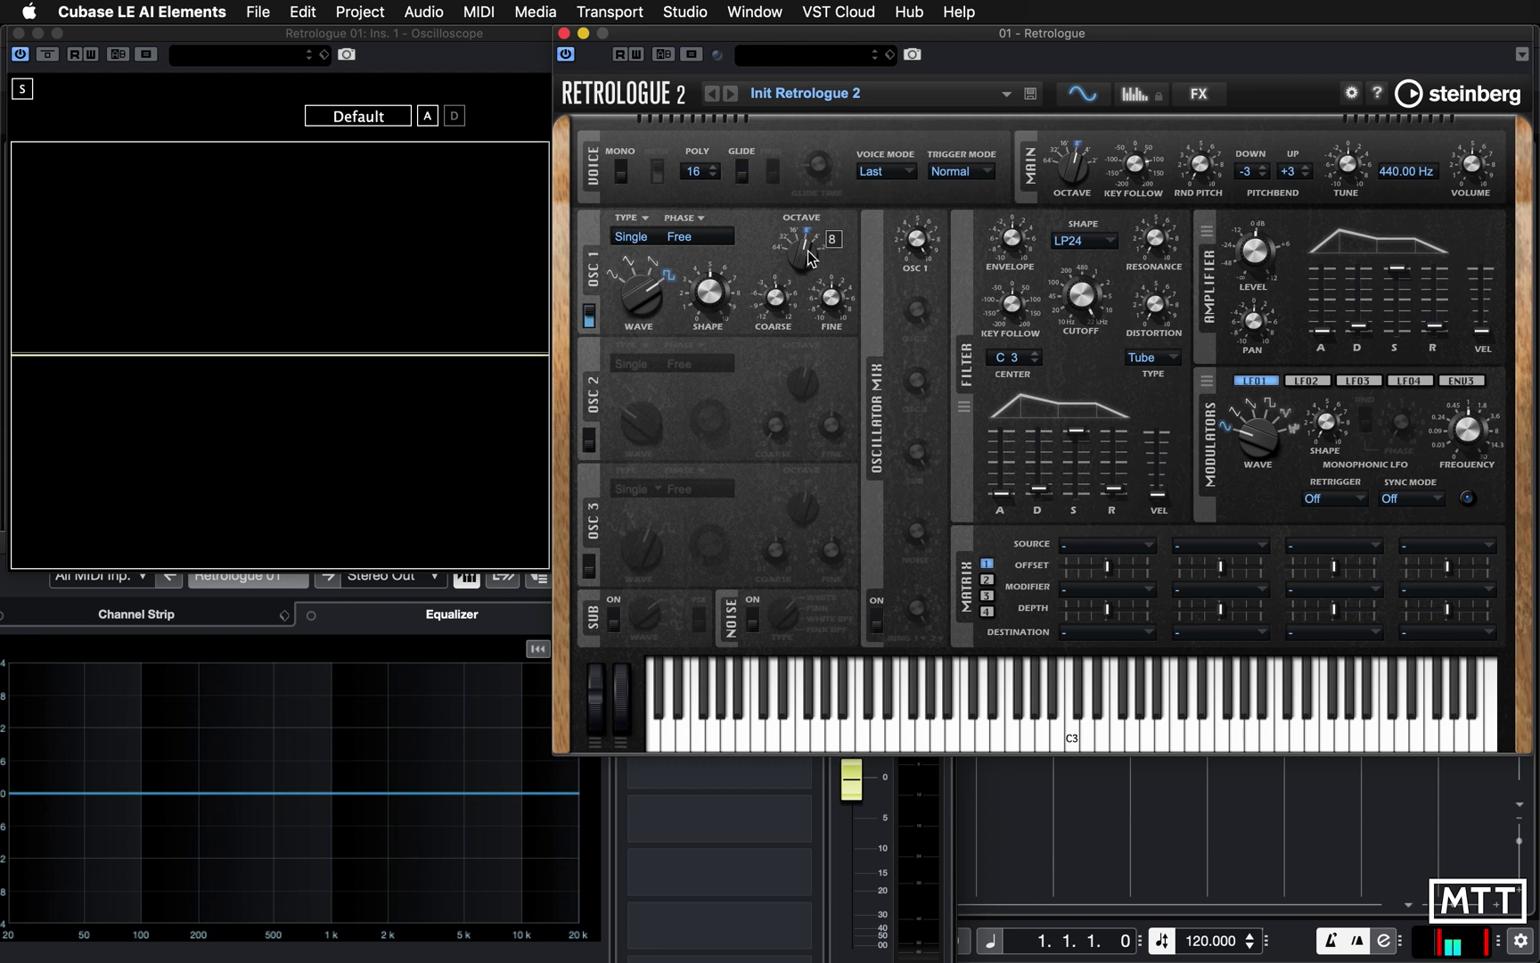
pyautogui.moveTo(810, 256); pyautogui.dragTo(787, 308)
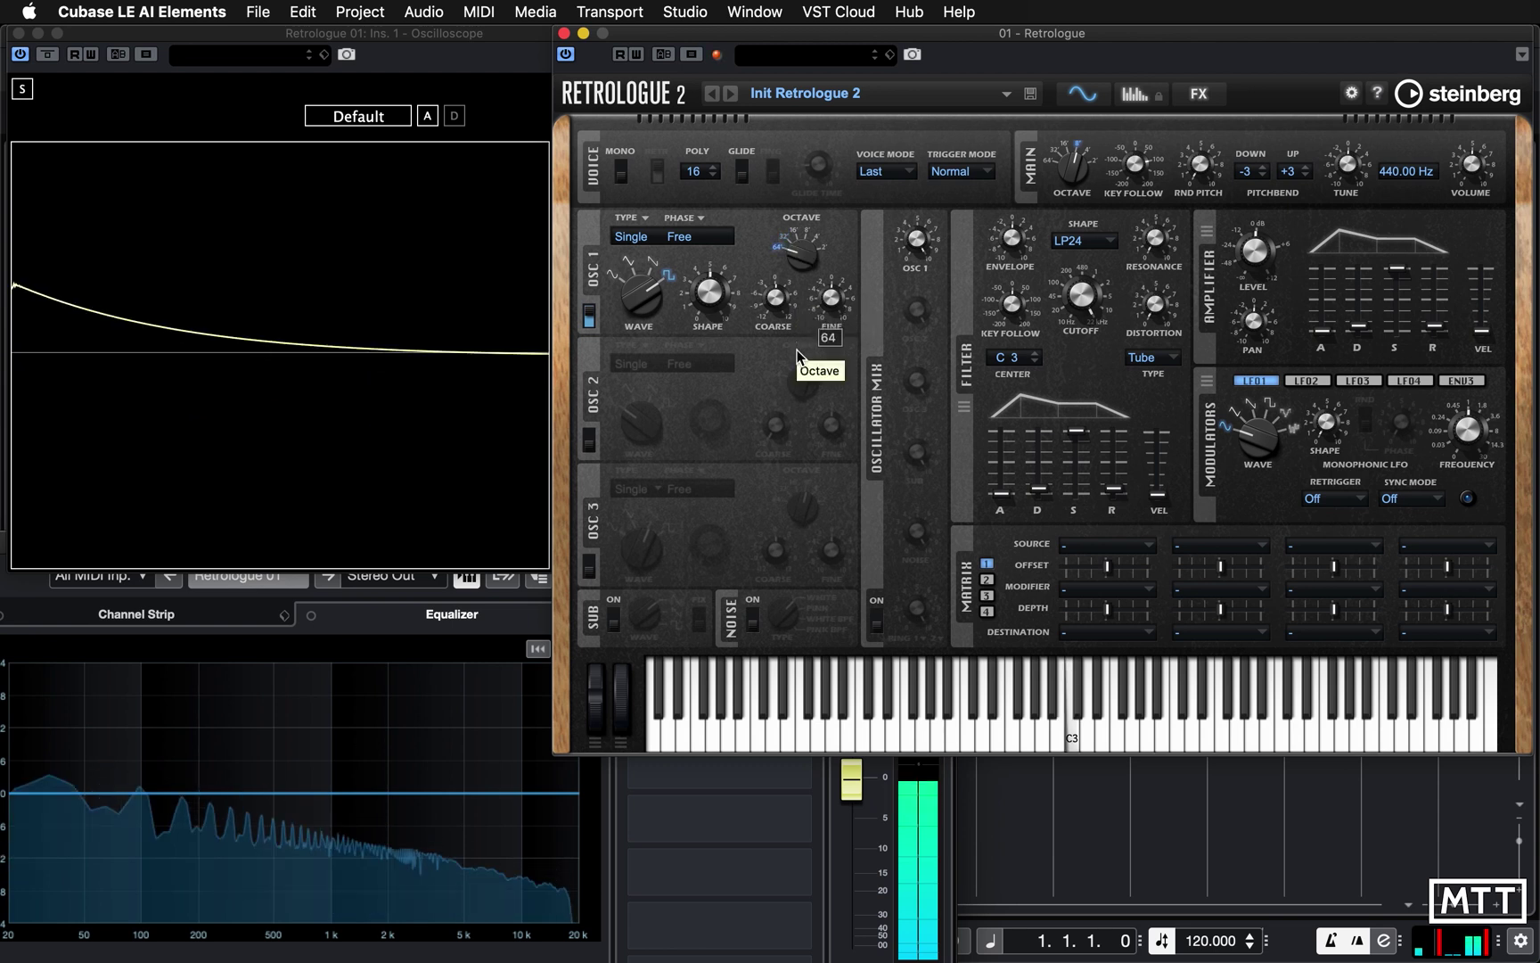
pyautogui.moveTo(796, 273); pyautogui.dragTo(805, 249)
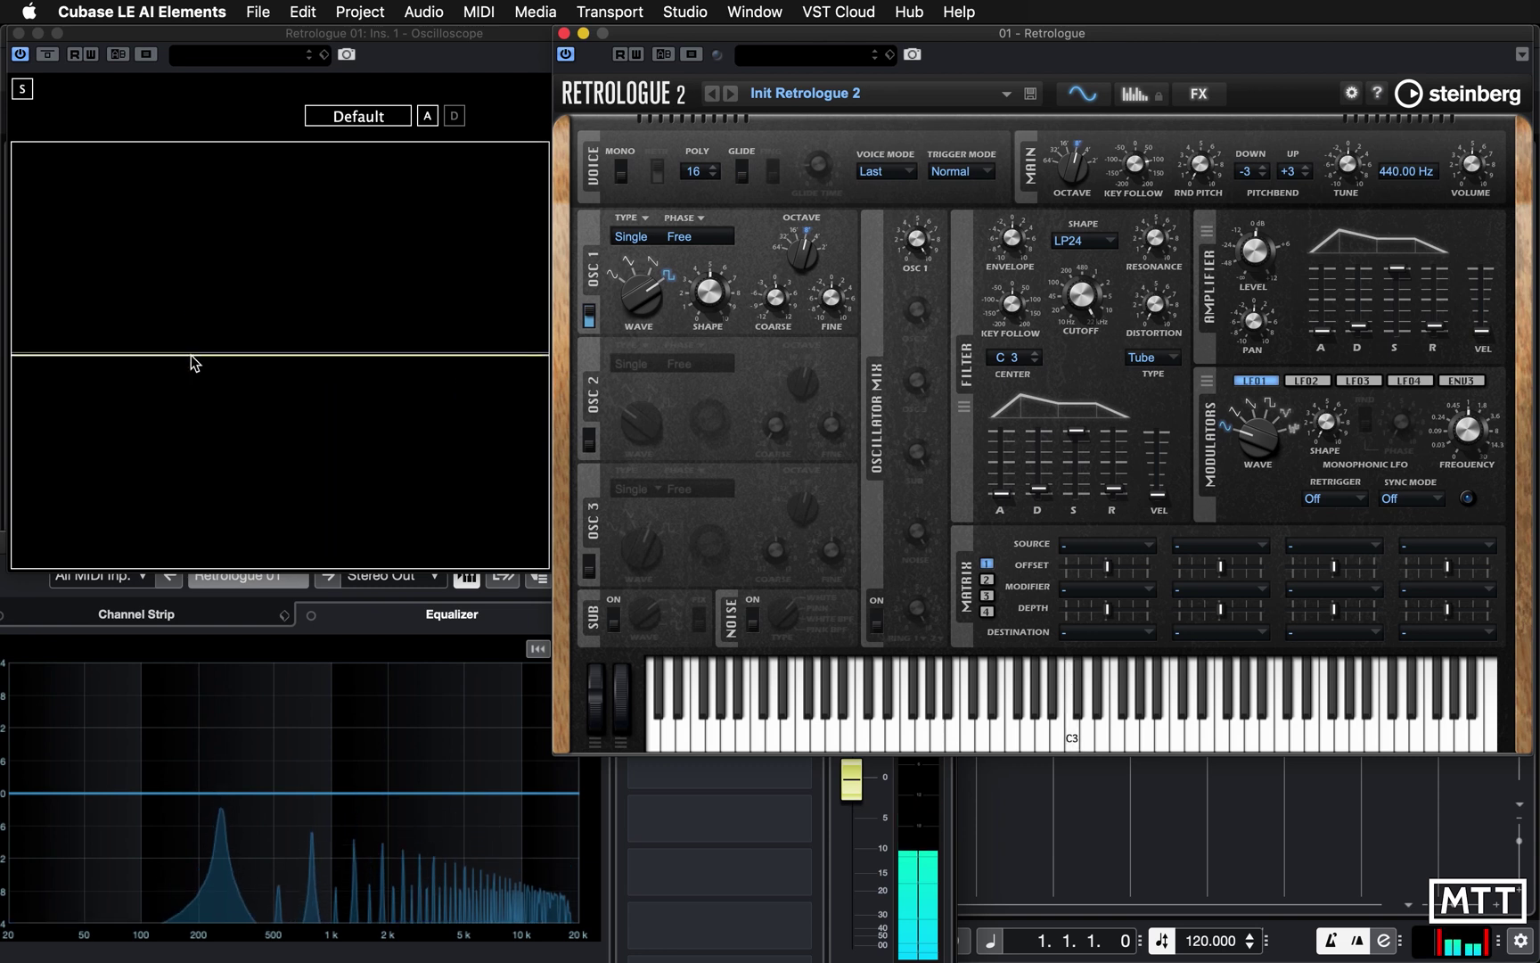
# Shift oscillator 1 one octave above and one octave below the 8 setting, and bring it back to 8
pyautogui.moveTo(807, 249)
pyautogui.moveTo(807, 249); pyautogui.dragTo(790, 239)
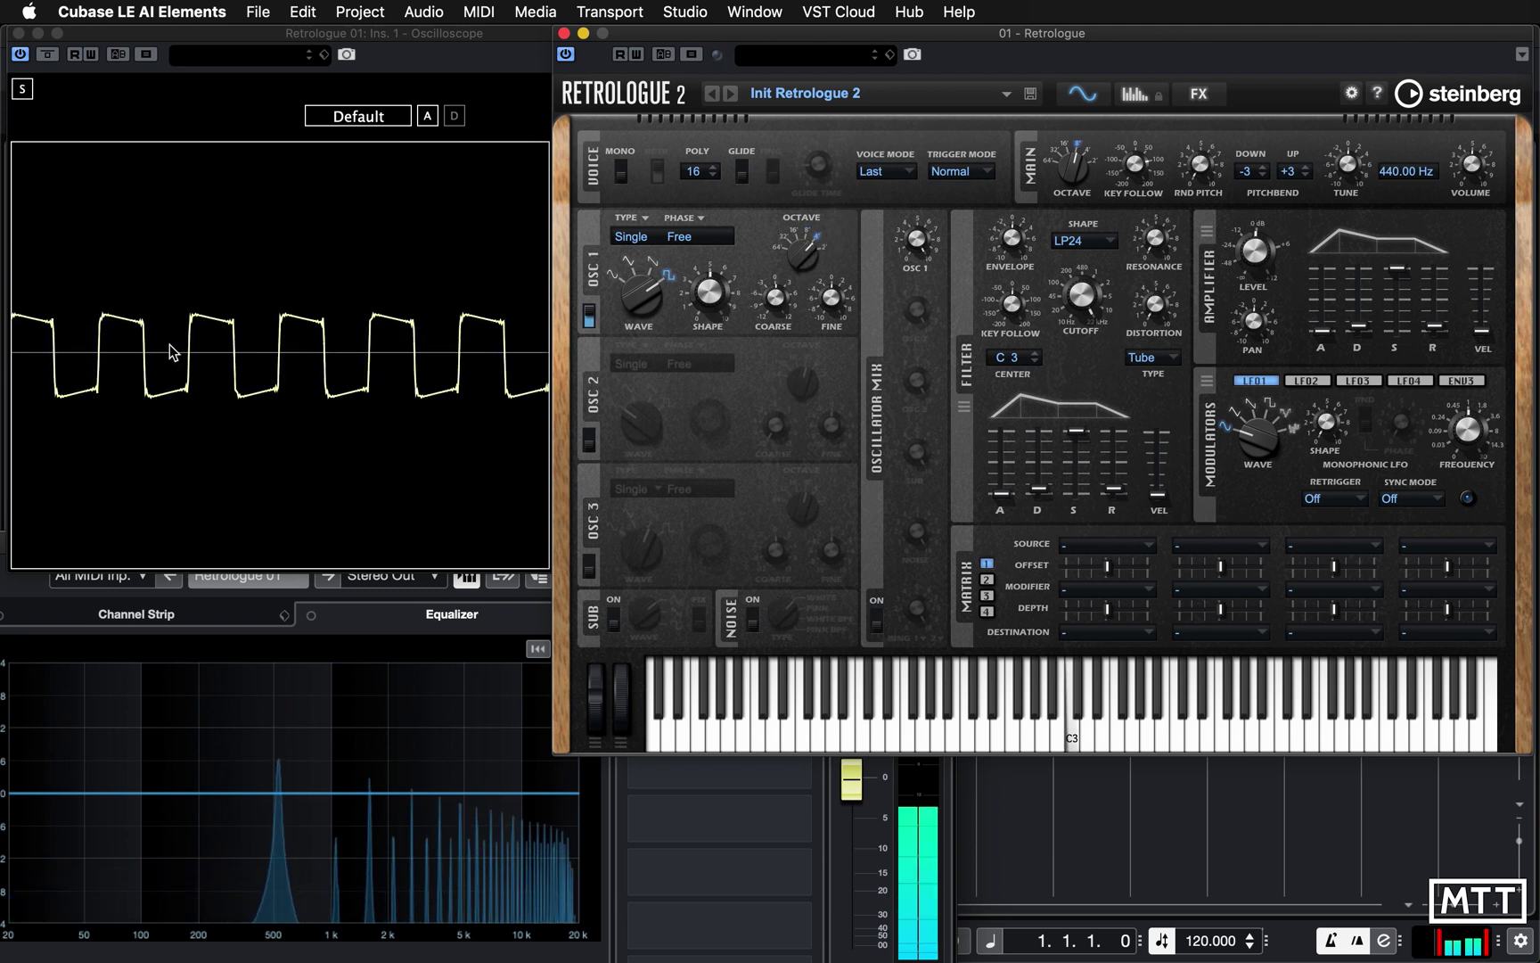
pyautogui.moveTo(805, 258); pyautogui.dragTo(803, 385)
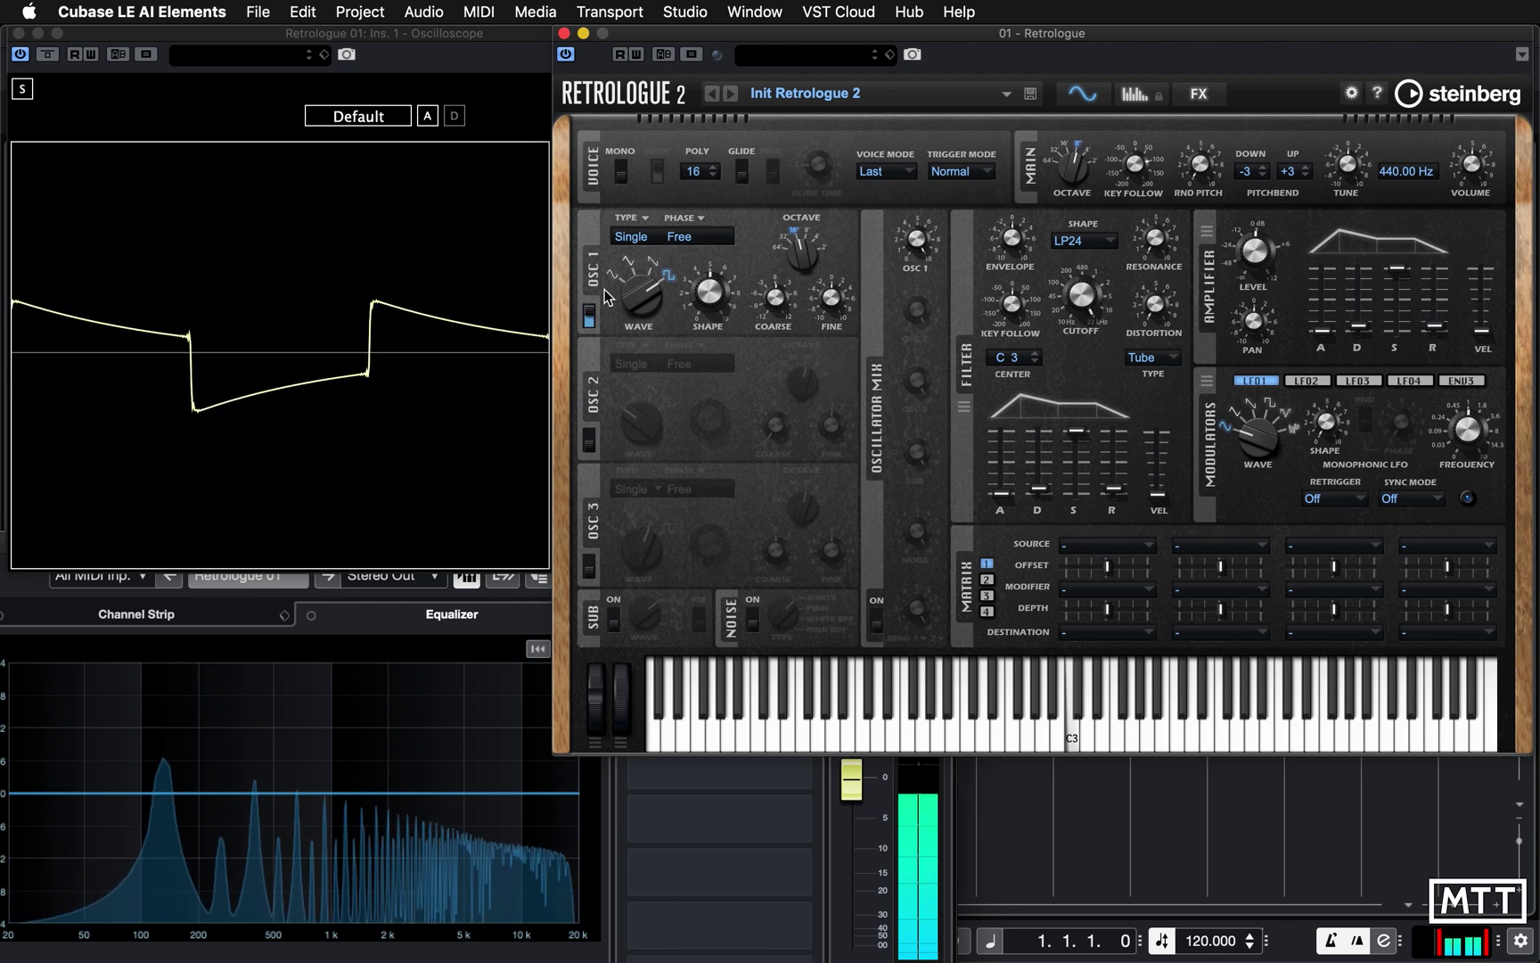
pyautogui.moveTo(809, 259); pyautogui.dragTo(807, 233)
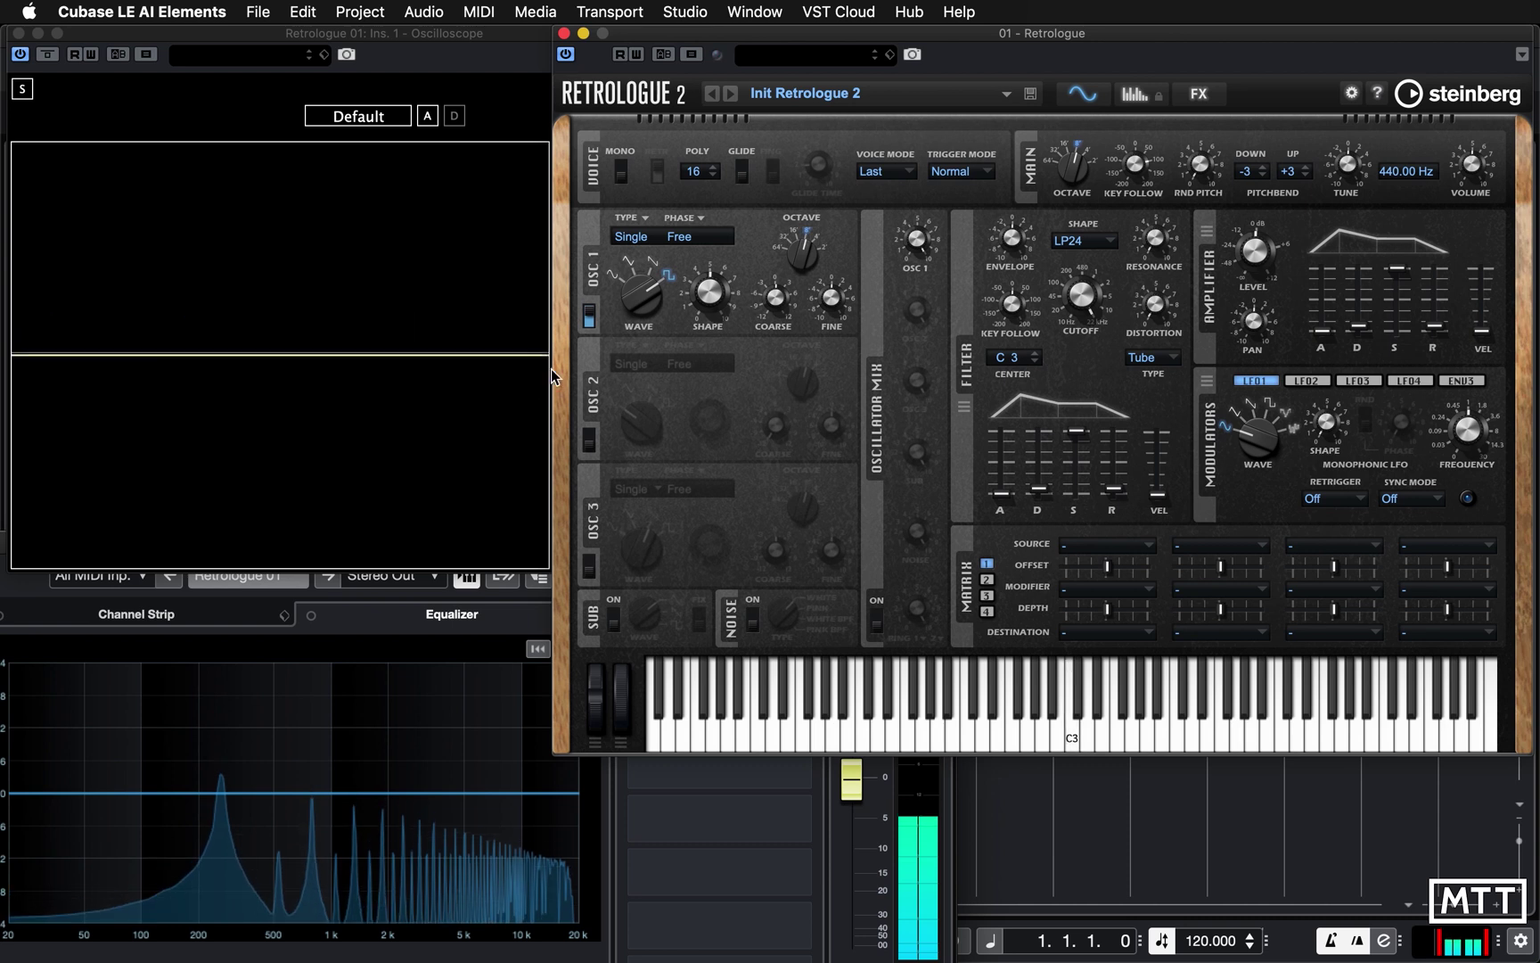
# Try oscillator 1's coarse tune at -1 semitone, return it to 0, and try a fine tune adjustment
pyautogui.moveTo(813, 268)
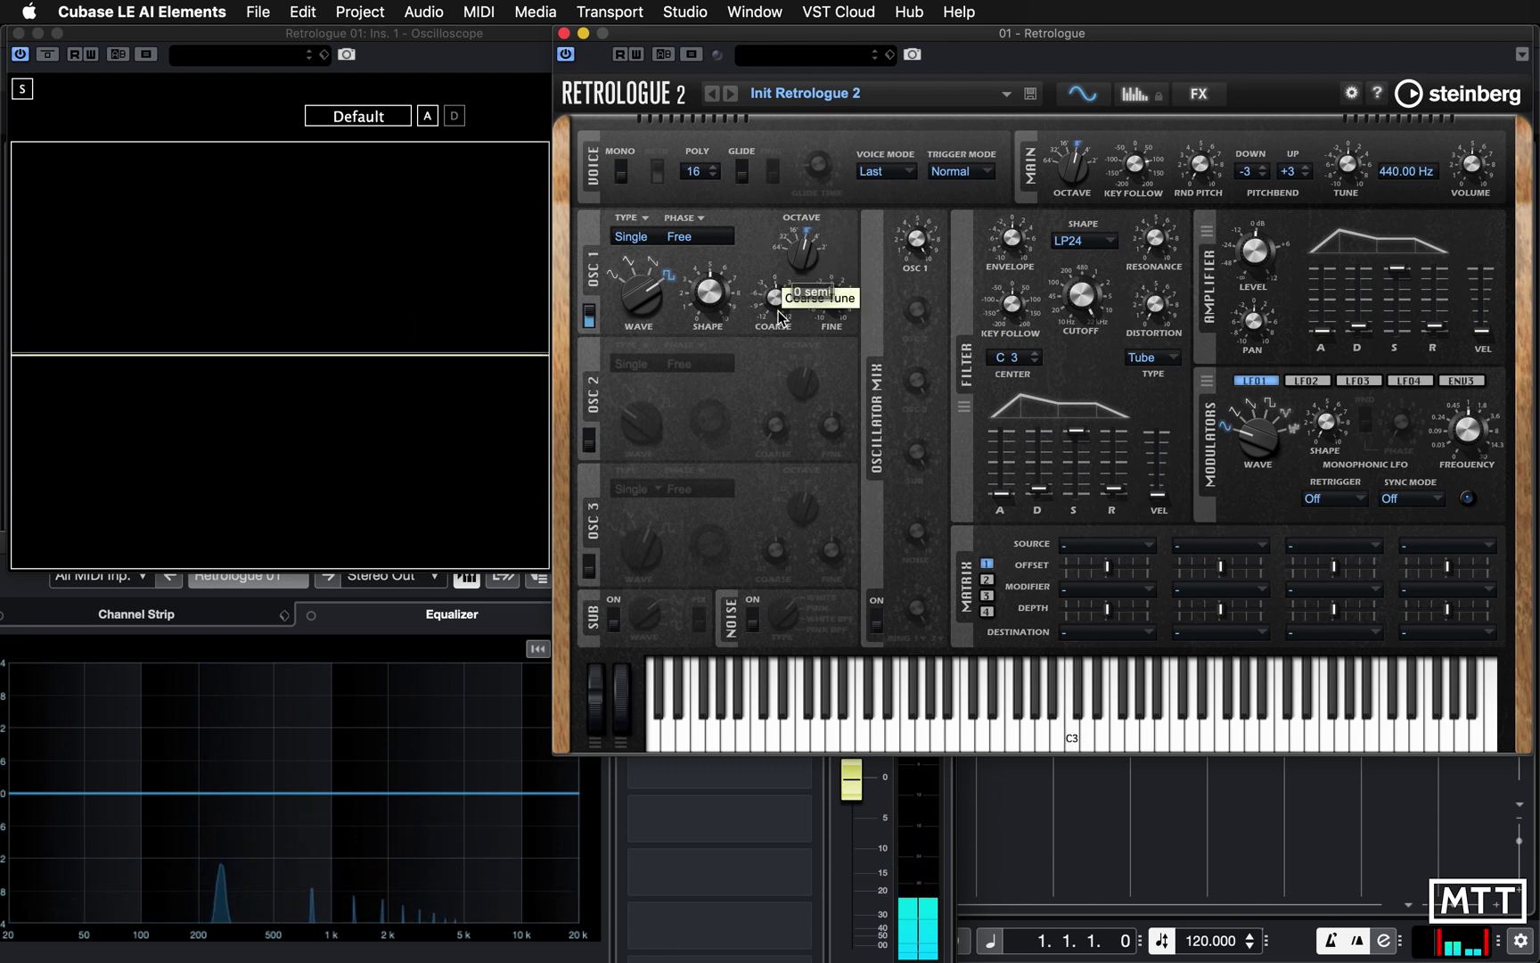
pyautogui.moveTo(776, 299)
pyautogui.moveTo(776, 299); pyautogui.dragTo(791, 345)
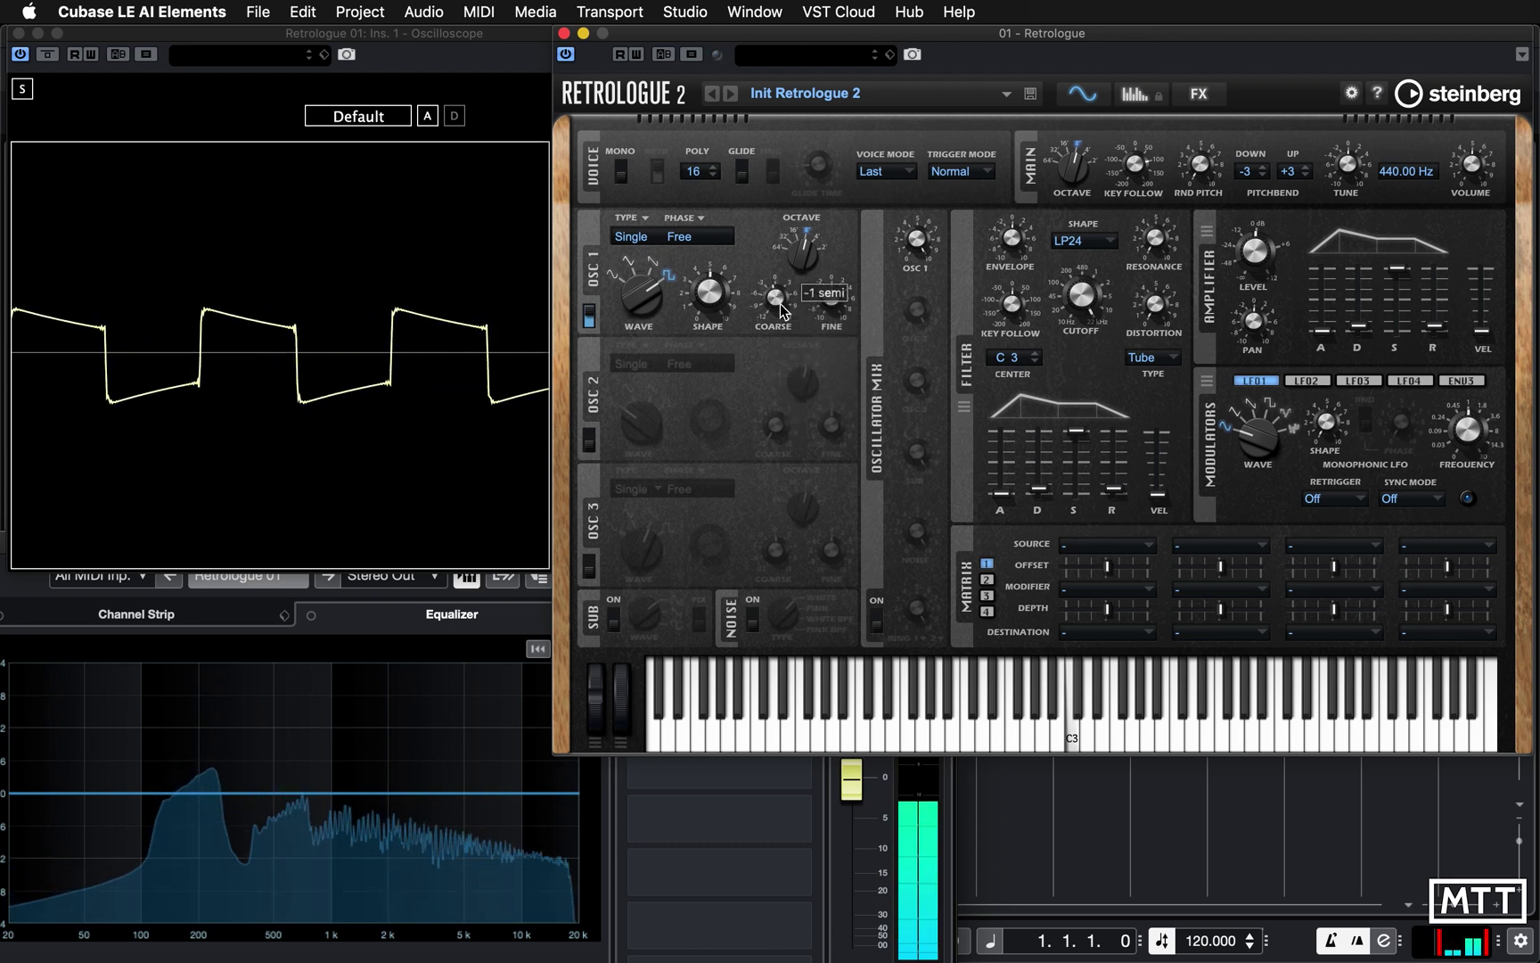
pyautogui.moveTo(865, 314)
pyautogui.moveTo(778, 292)
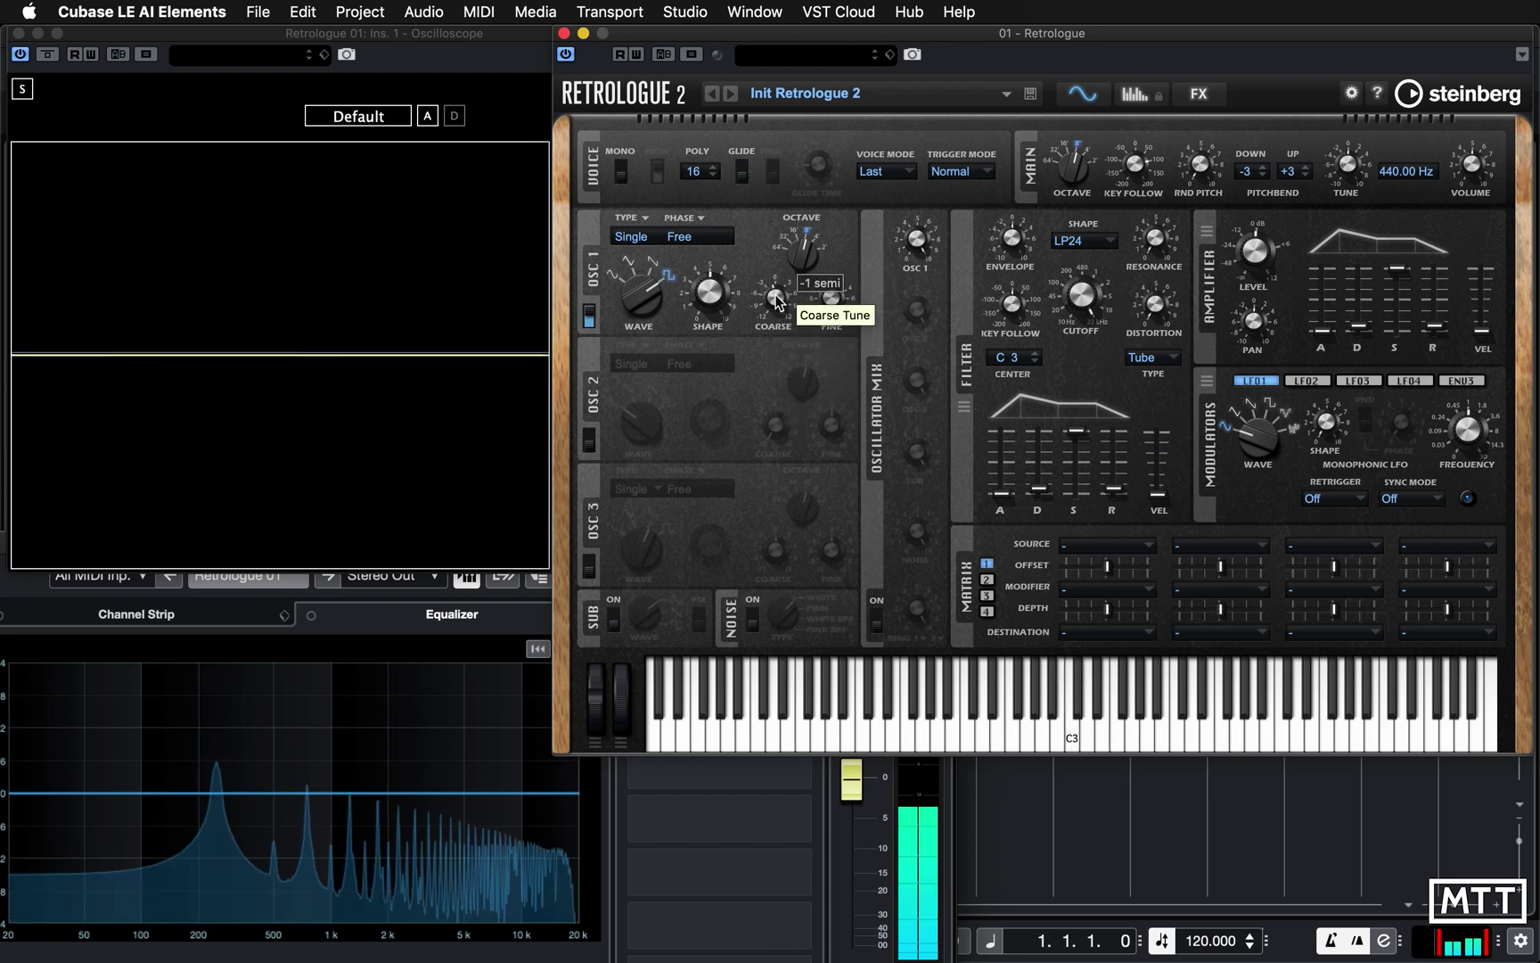
pyautogui.moveTo(830, 298)
pyautogui.mouseDown()
pyautogui.moveTo(828, 370)
pyautogui.moveTo(832, 303)
pyautogui.mouseUp()
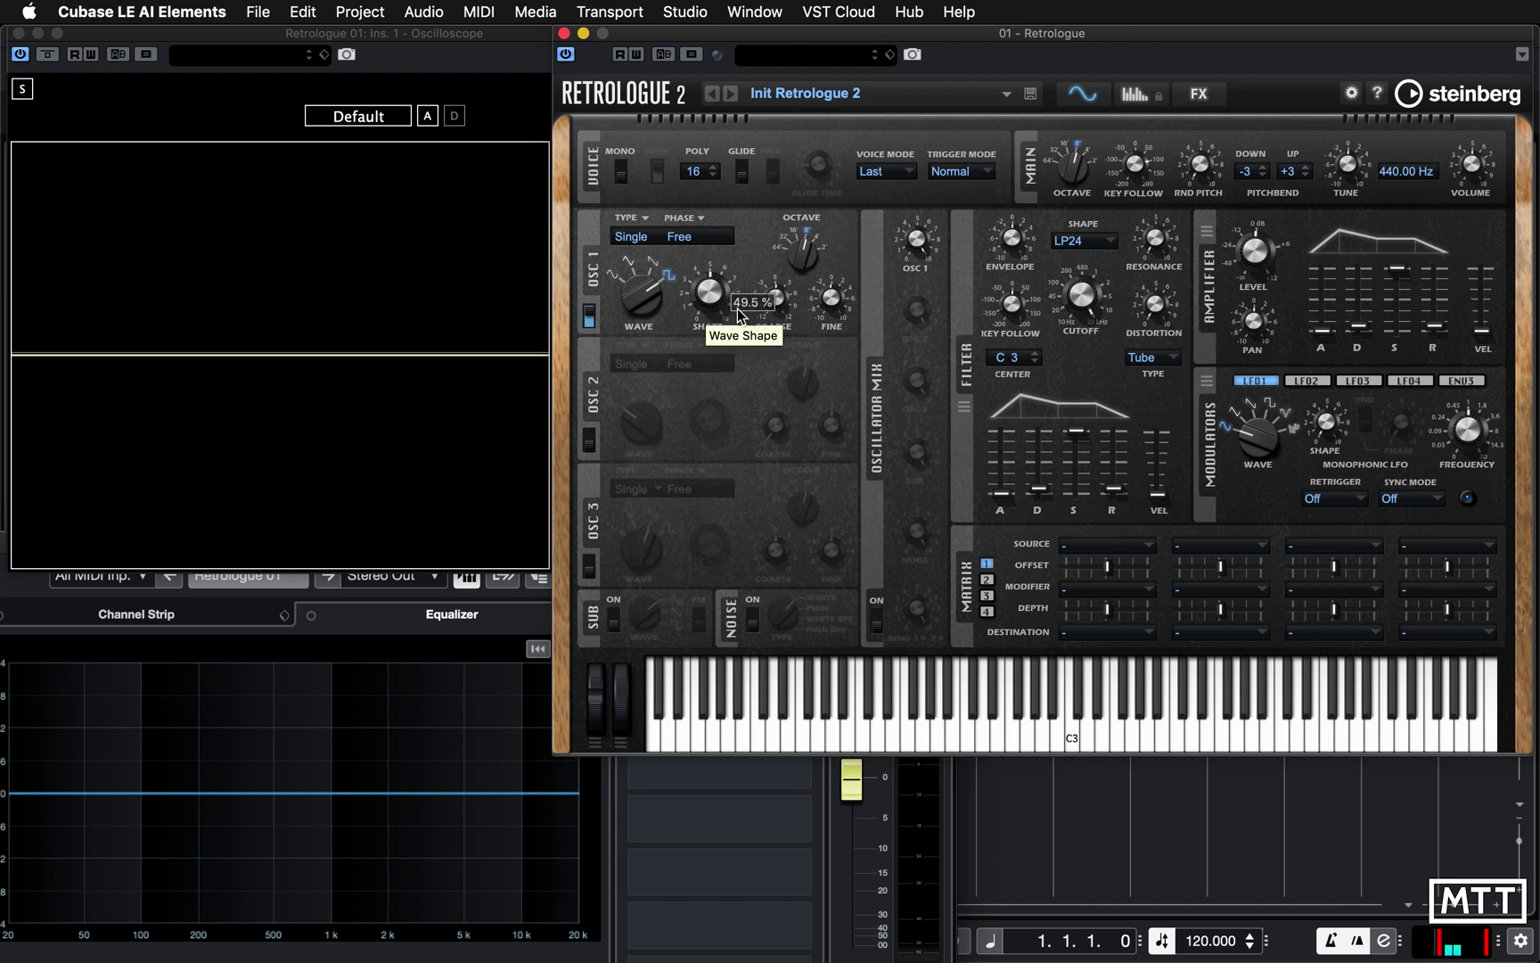
# Set oscillator 1 to the Multi type, reset its detune and raise it to 2 cents, and choose the sawtooth wave
pyautogui.click(637, 238)
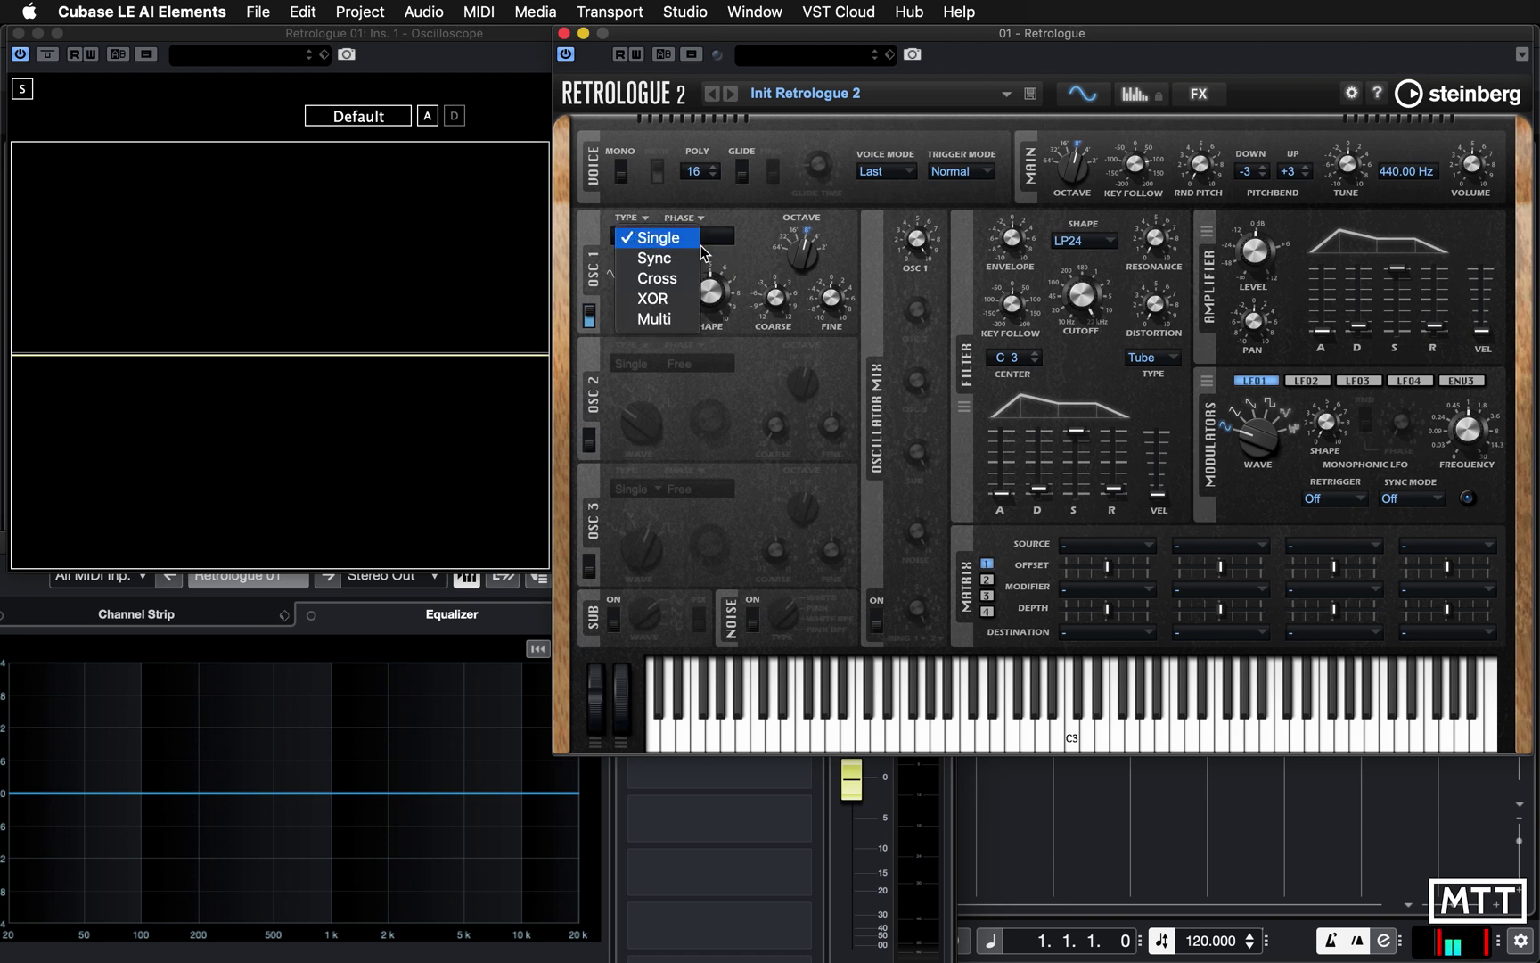
pyautogui.click(659, 319)
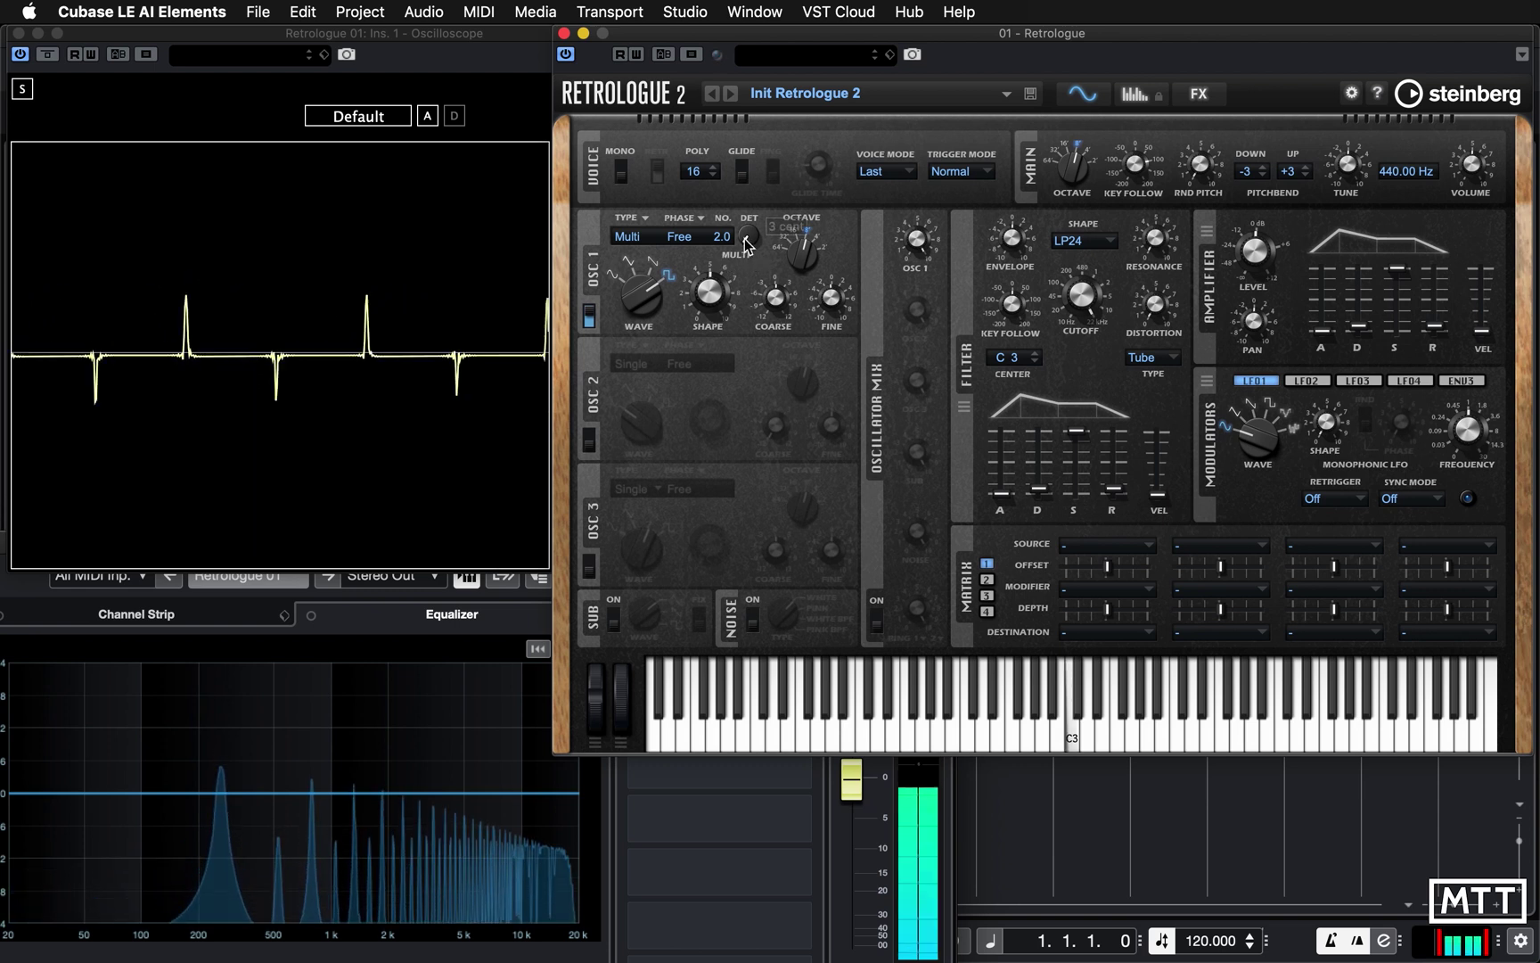
pyautogui.keyDown('super'); pyautogui.click(747, 239); pyautogui.keyUp('super')
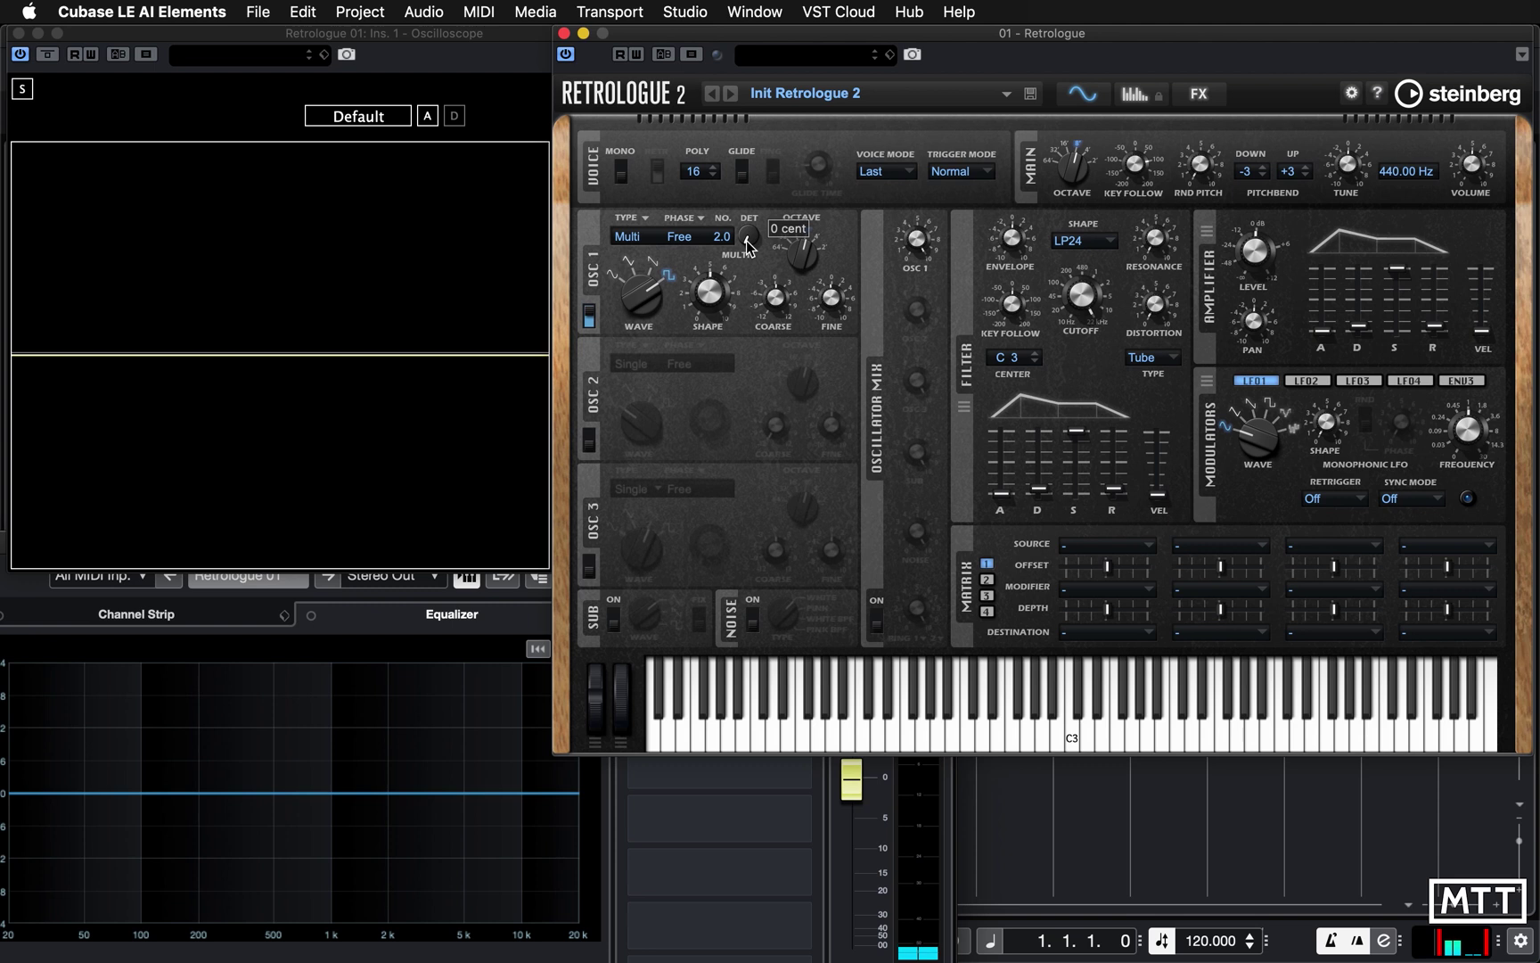
pyautogui.scroll(1, 747, 247)
pyautogui.scroll(1, 747, 241)
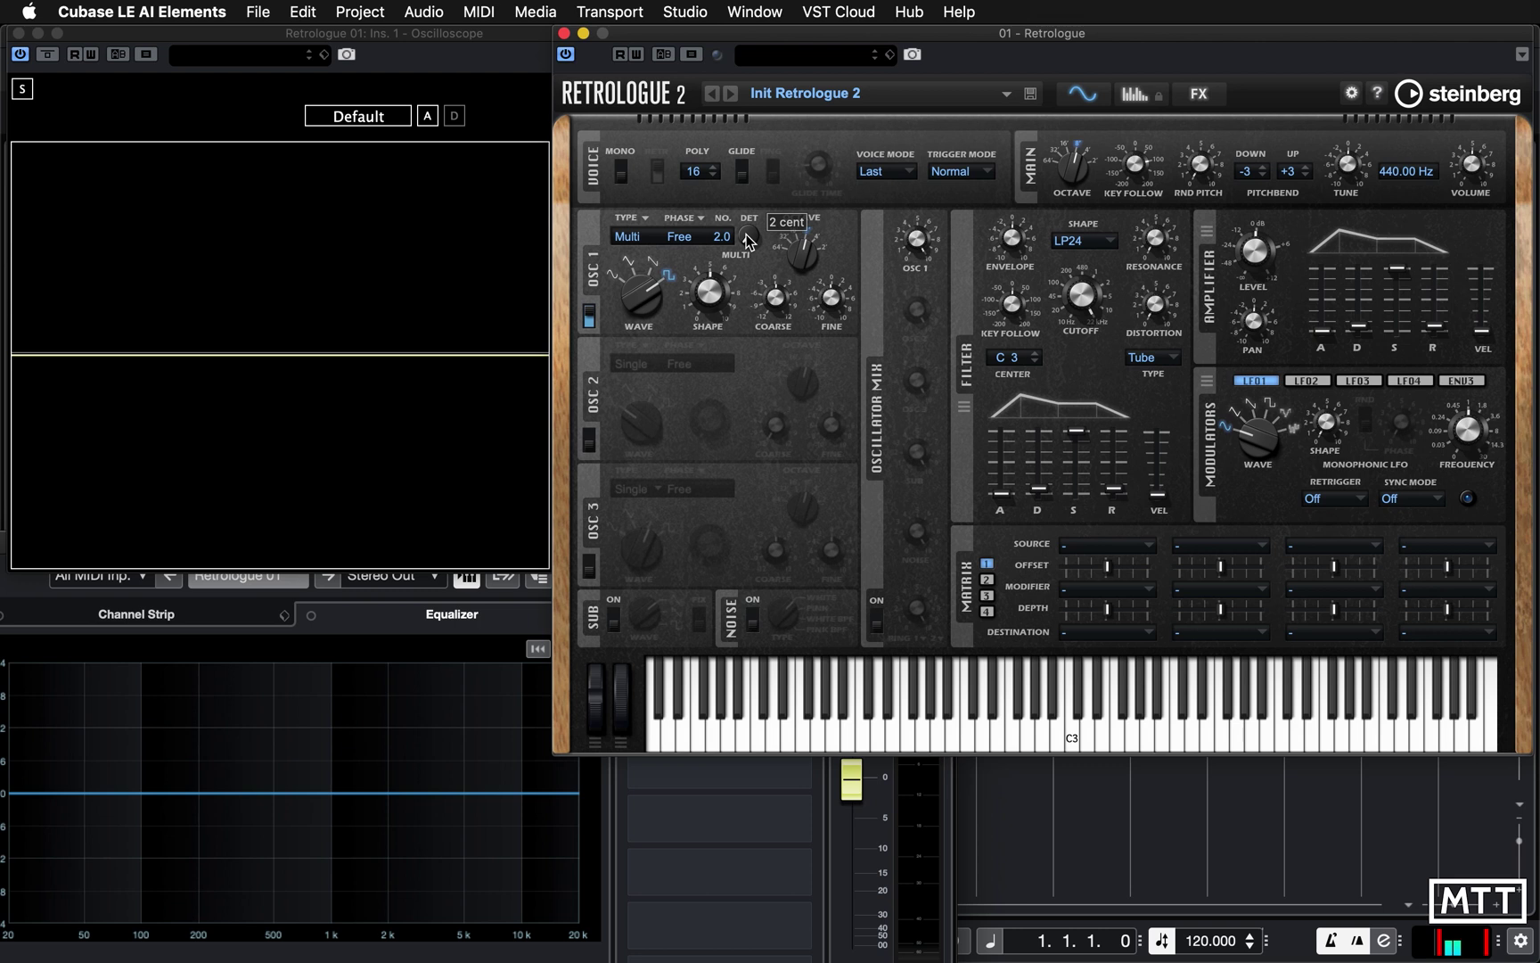
pyautogui.moveTo(748, 246)
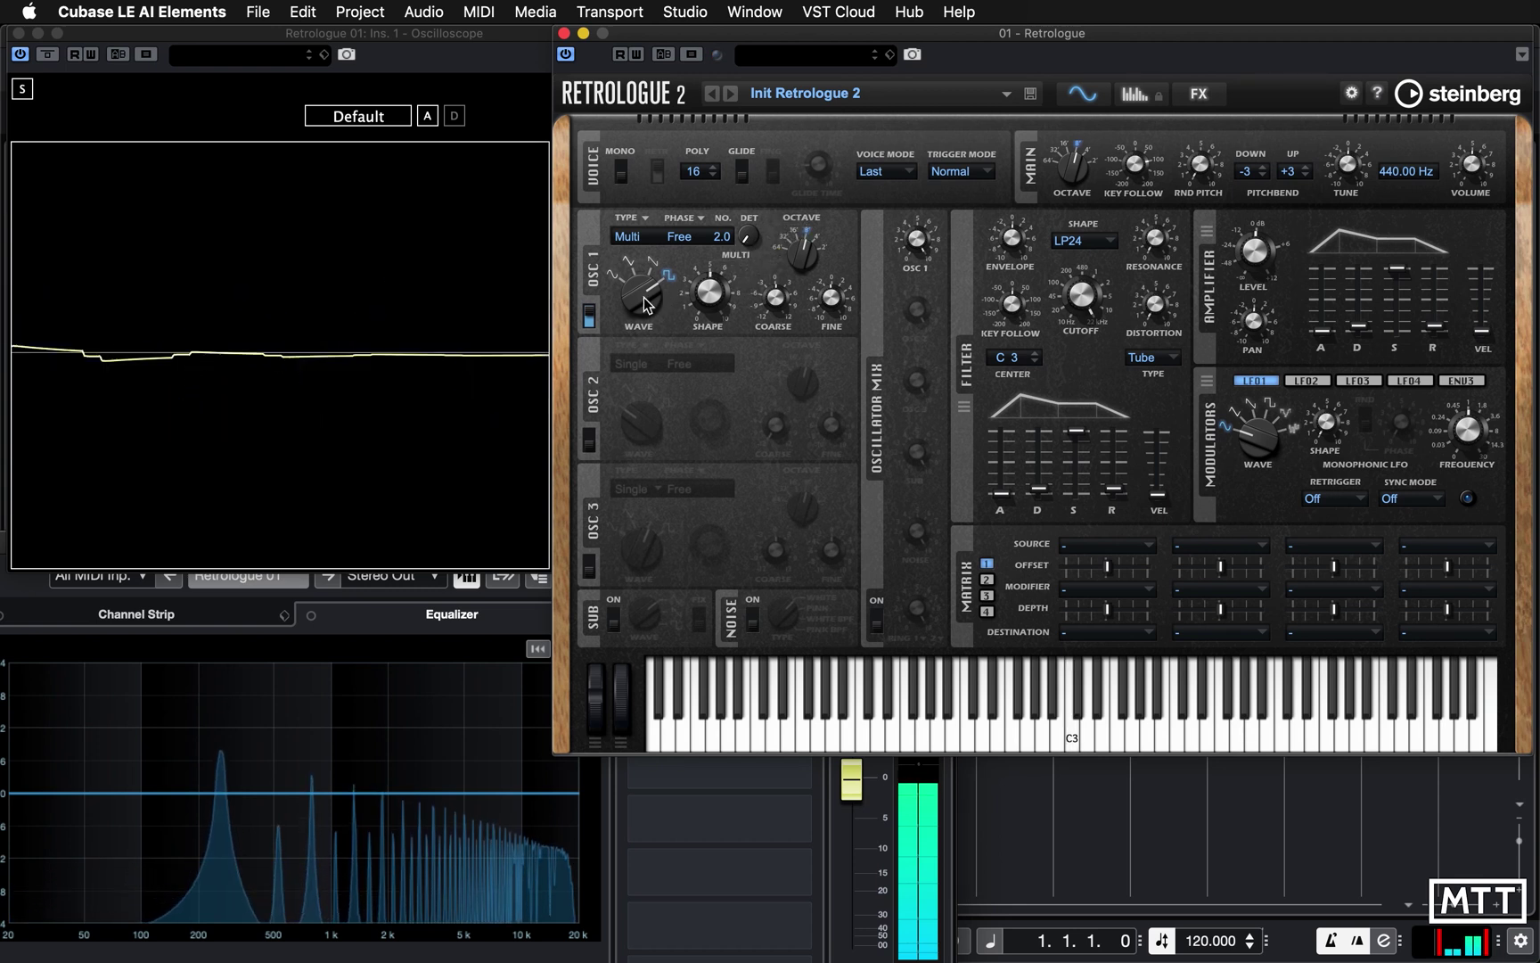
pyautogui.scroll(-1, 644, 297)
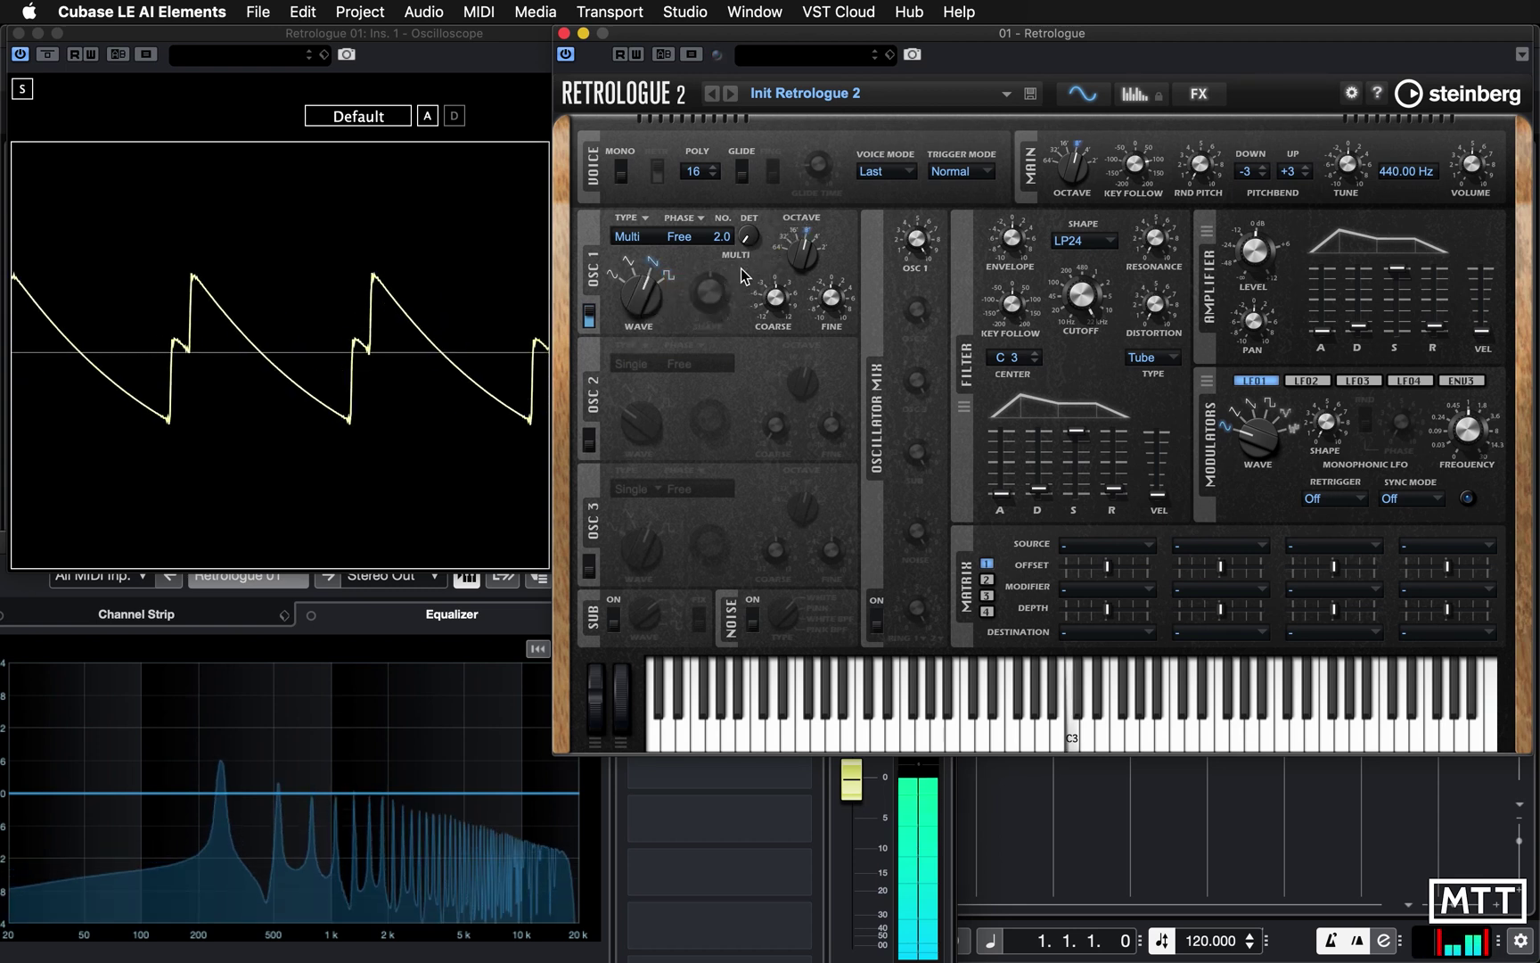
# Sweep oscillator 1's detune up to 9 cents and back to 3 cents, and raise its number of voices to 5.5
pyautogui.scroll(3, 747, 238)
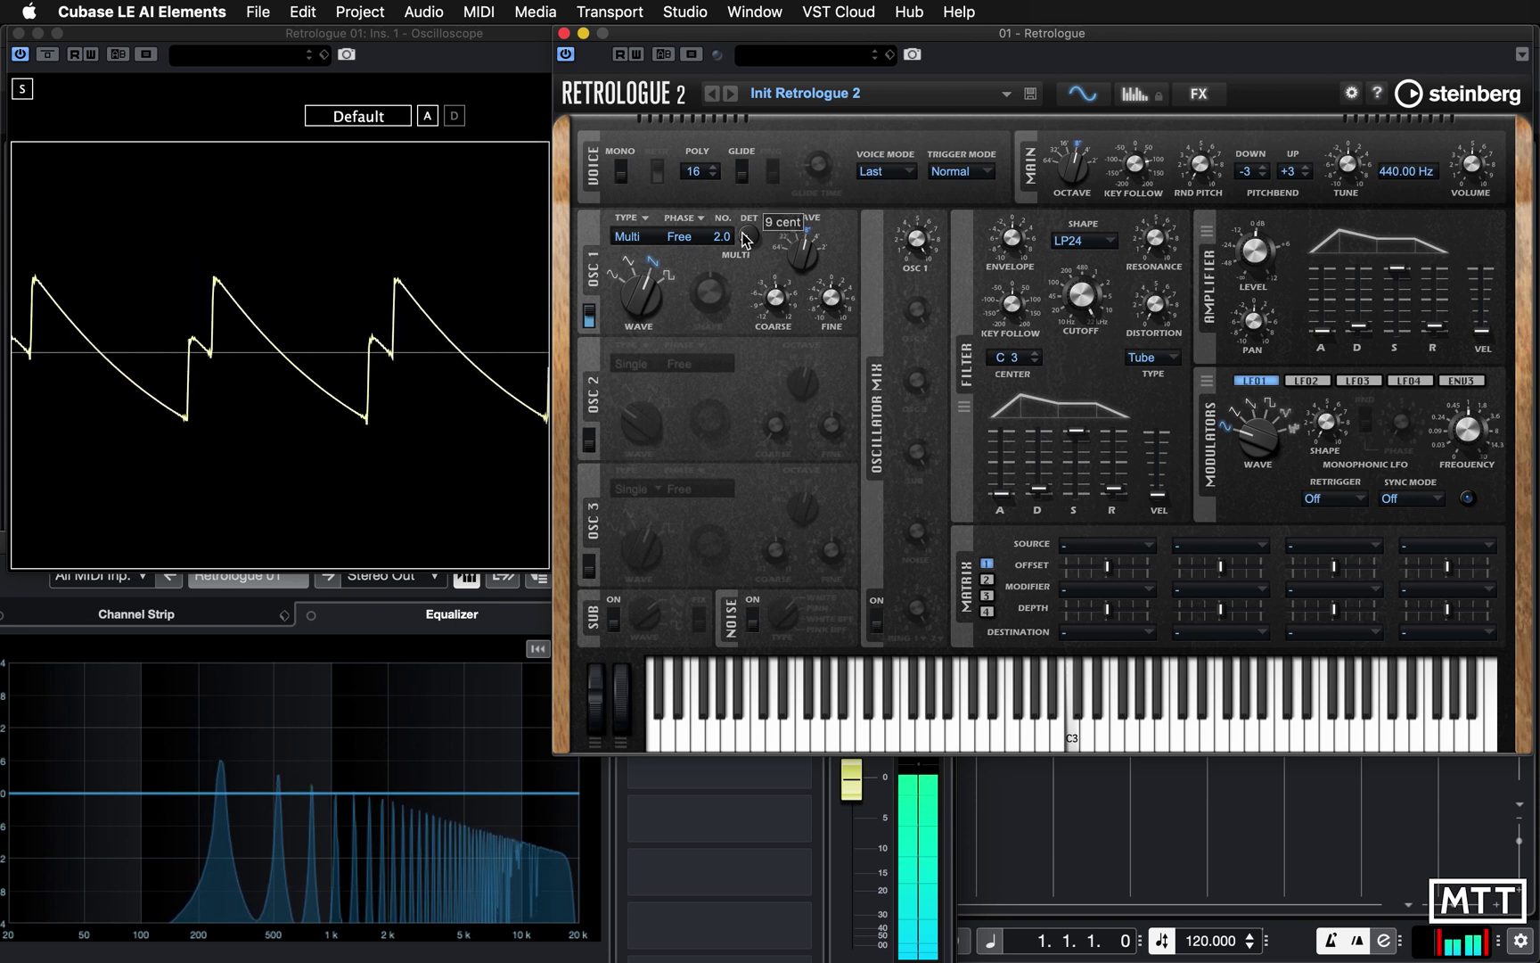
pyautogui.scroll(-3, 743, 243)
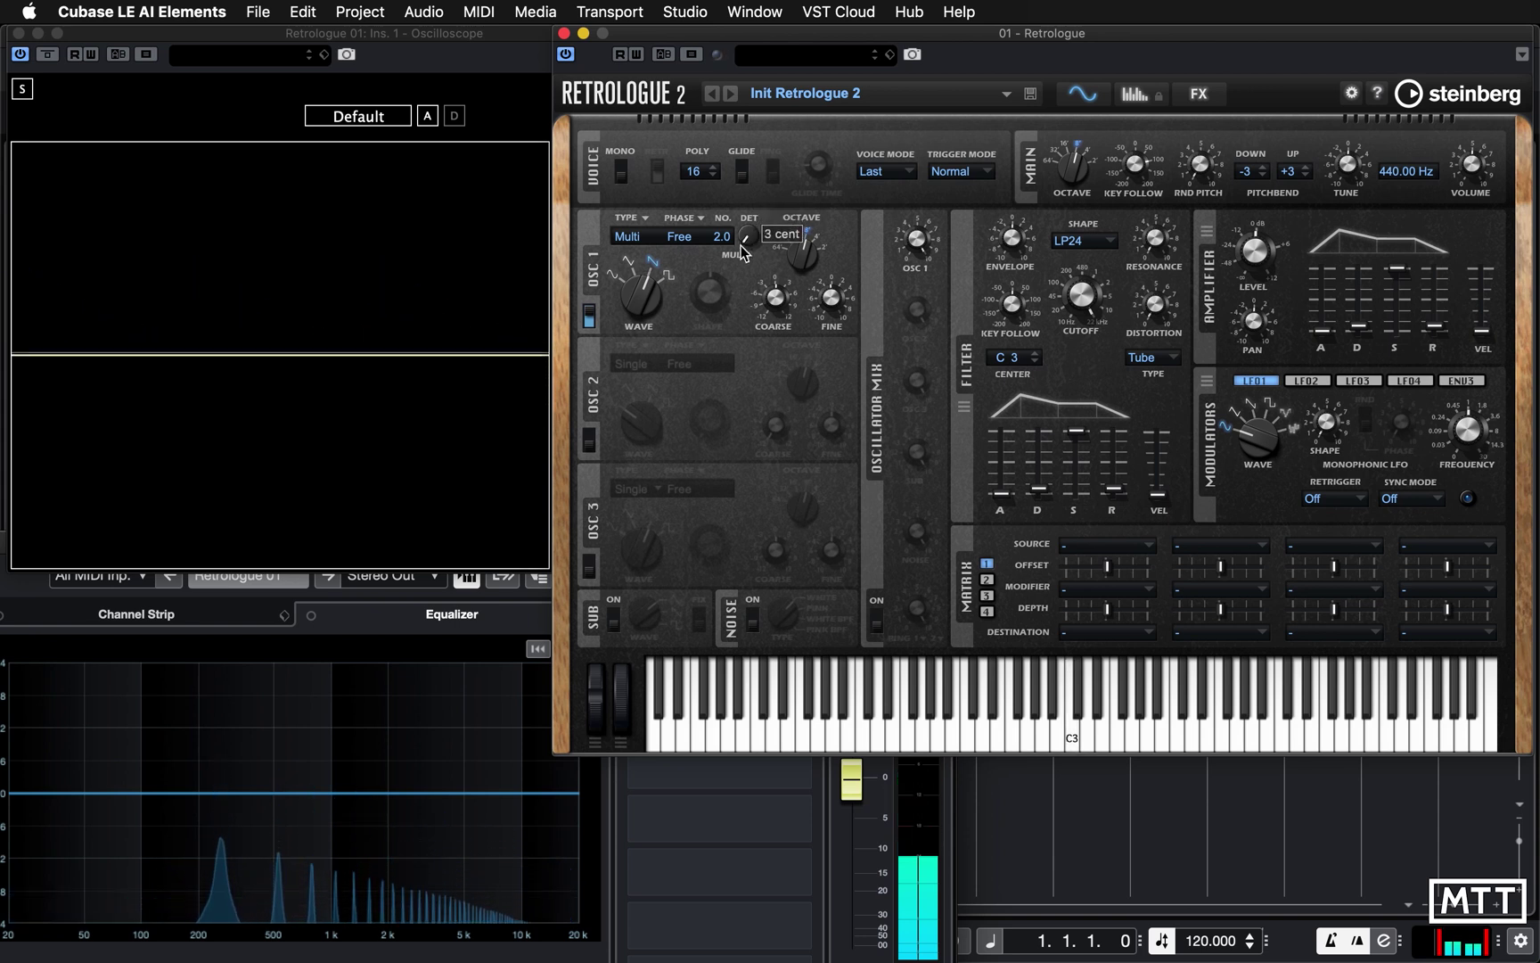
pyautogui.moveTo(743, 253)
pyautogui.mouseDown()
pyautogui.moveTo(746, 113)
pyautogui.moveTo(743, 251)
pyautogui.mouseUp()
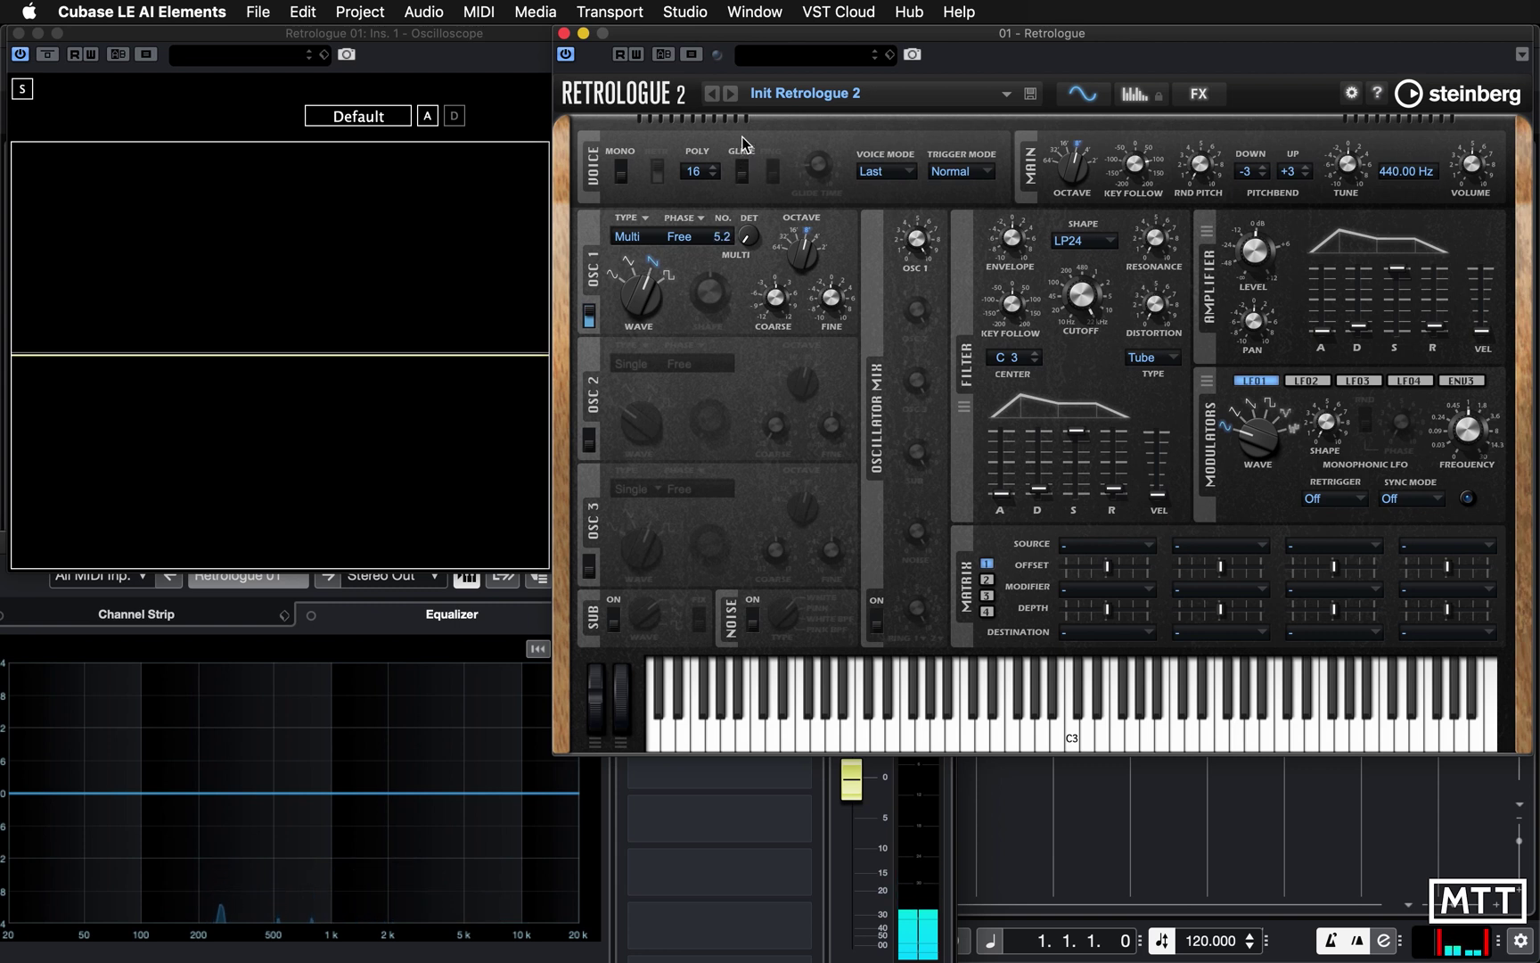
pyautogui.moveTo(744, 143); pyautogui.dragTo(744, 127)
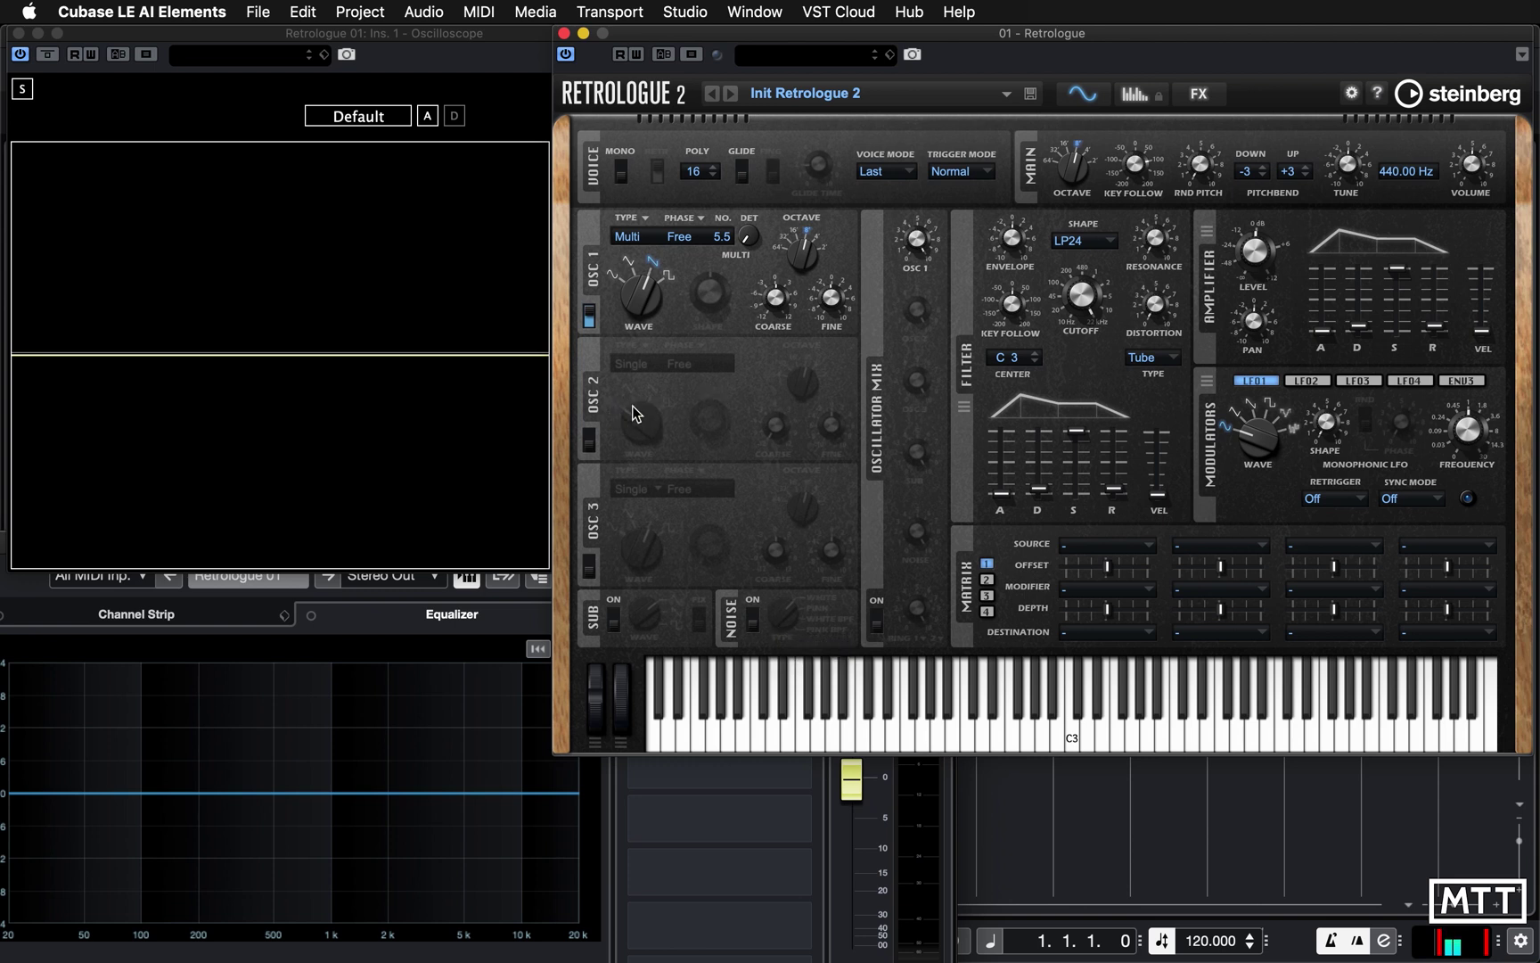
# Return oscillator 1 to the Single type and turn on oscillator 2
pyautogui.moveTo(713, 414)
pyautogui.click(627, 236)
pyautogui.click(718, 268)
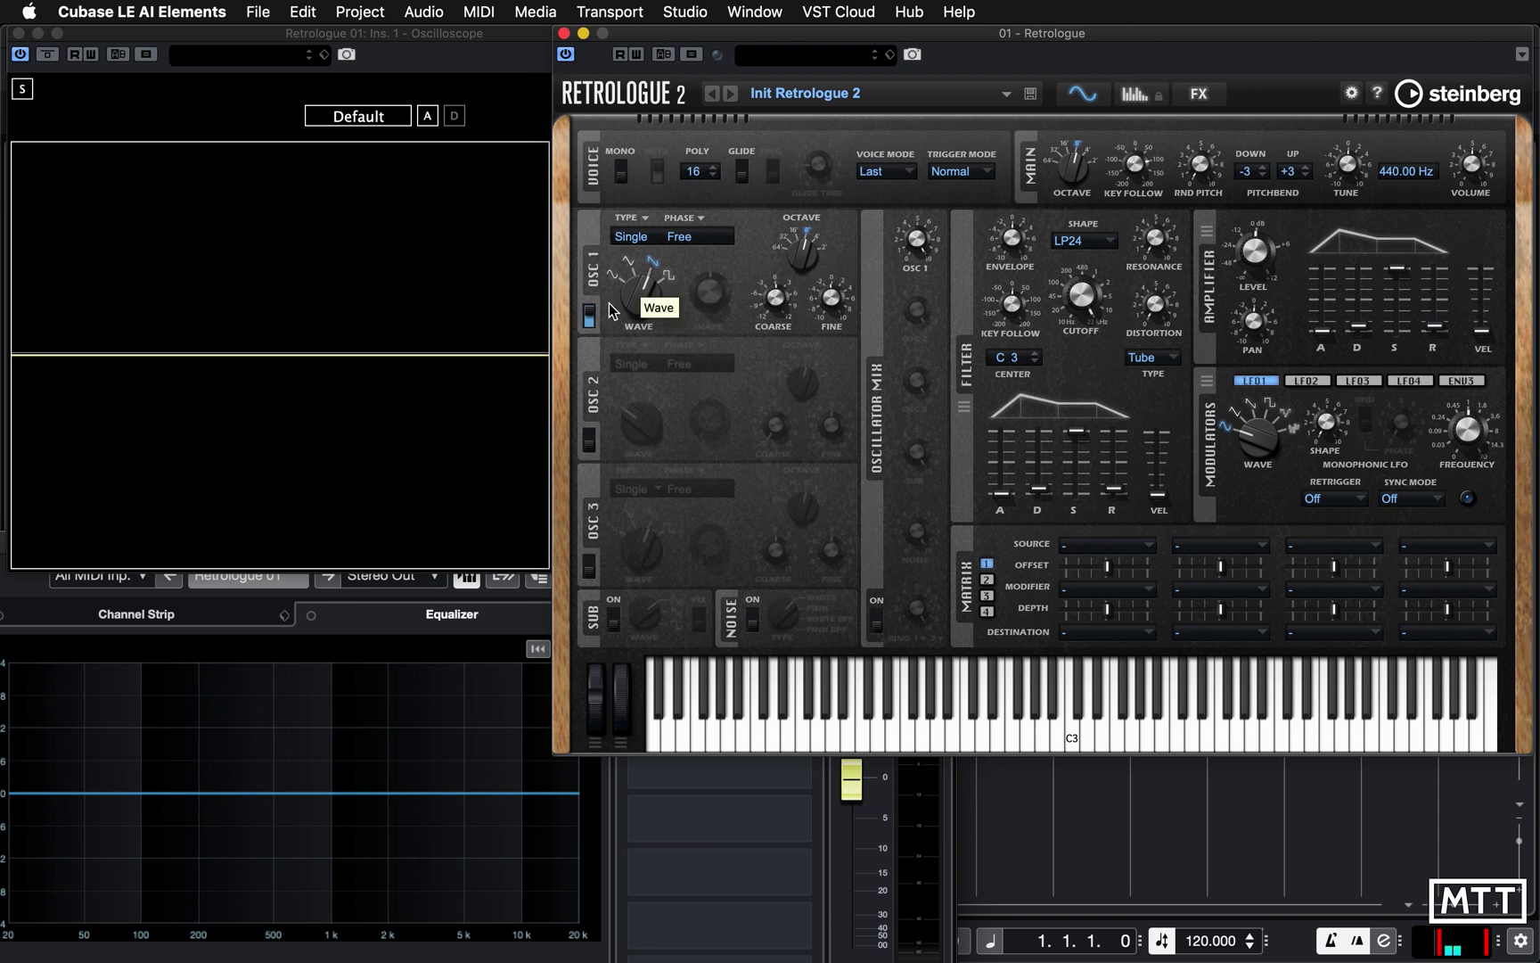
pyautogui.click(589, 439)
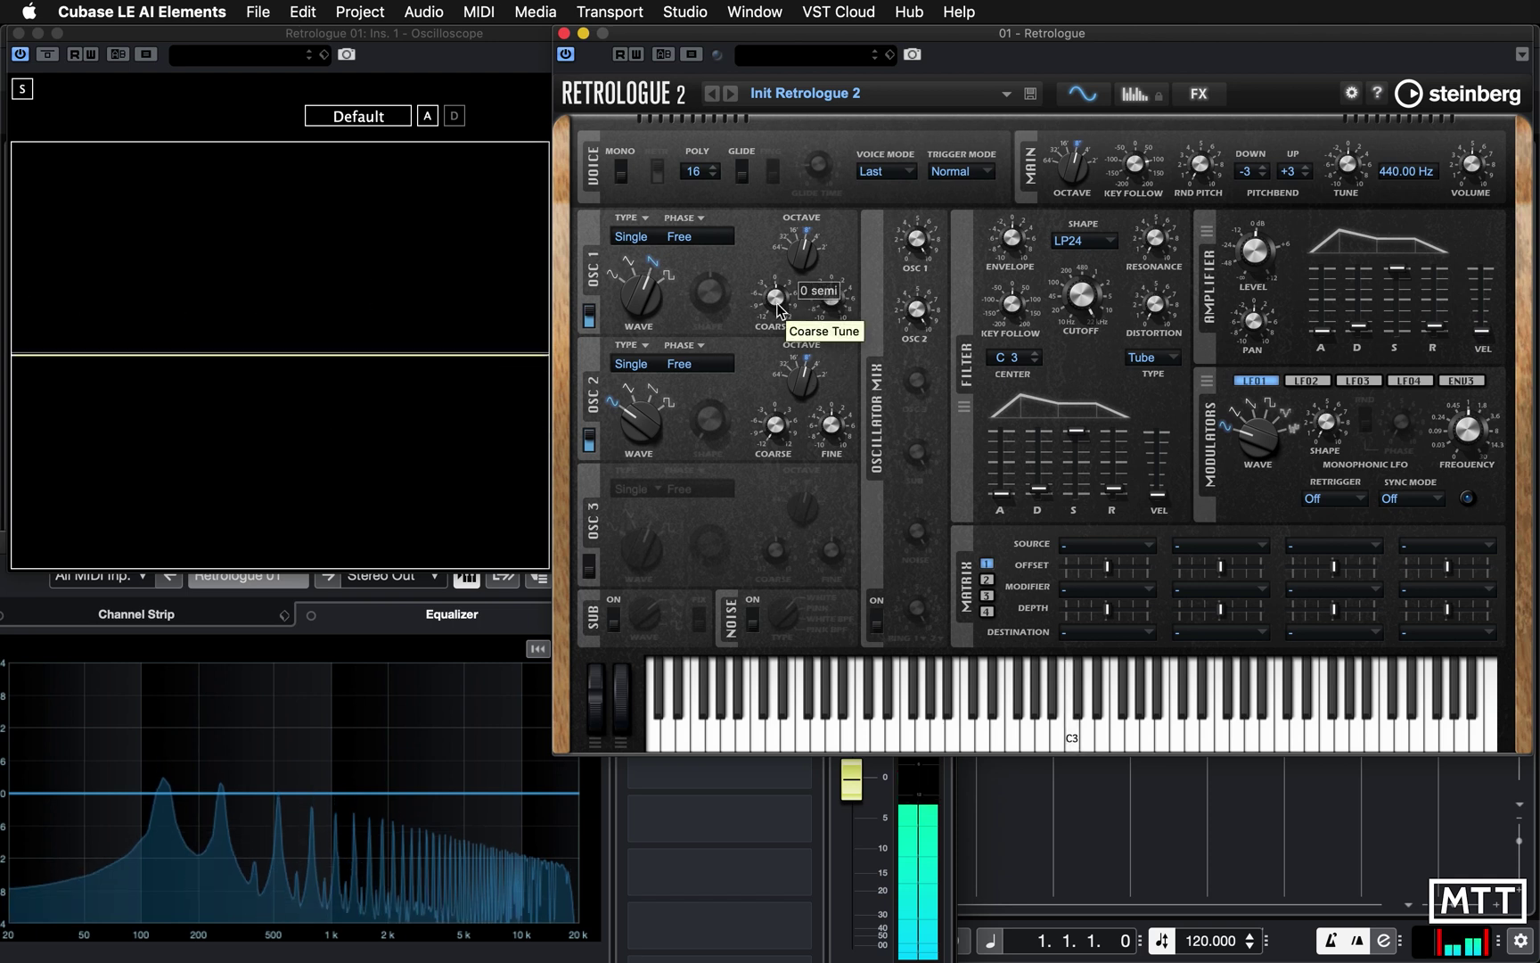
# Try a coarse tune adjustment on oscillator 2 and a fine tune adjustment on oscillator 1
pyautogui.moveTo(780, 439); pyautogui.dragTo(784, 336)
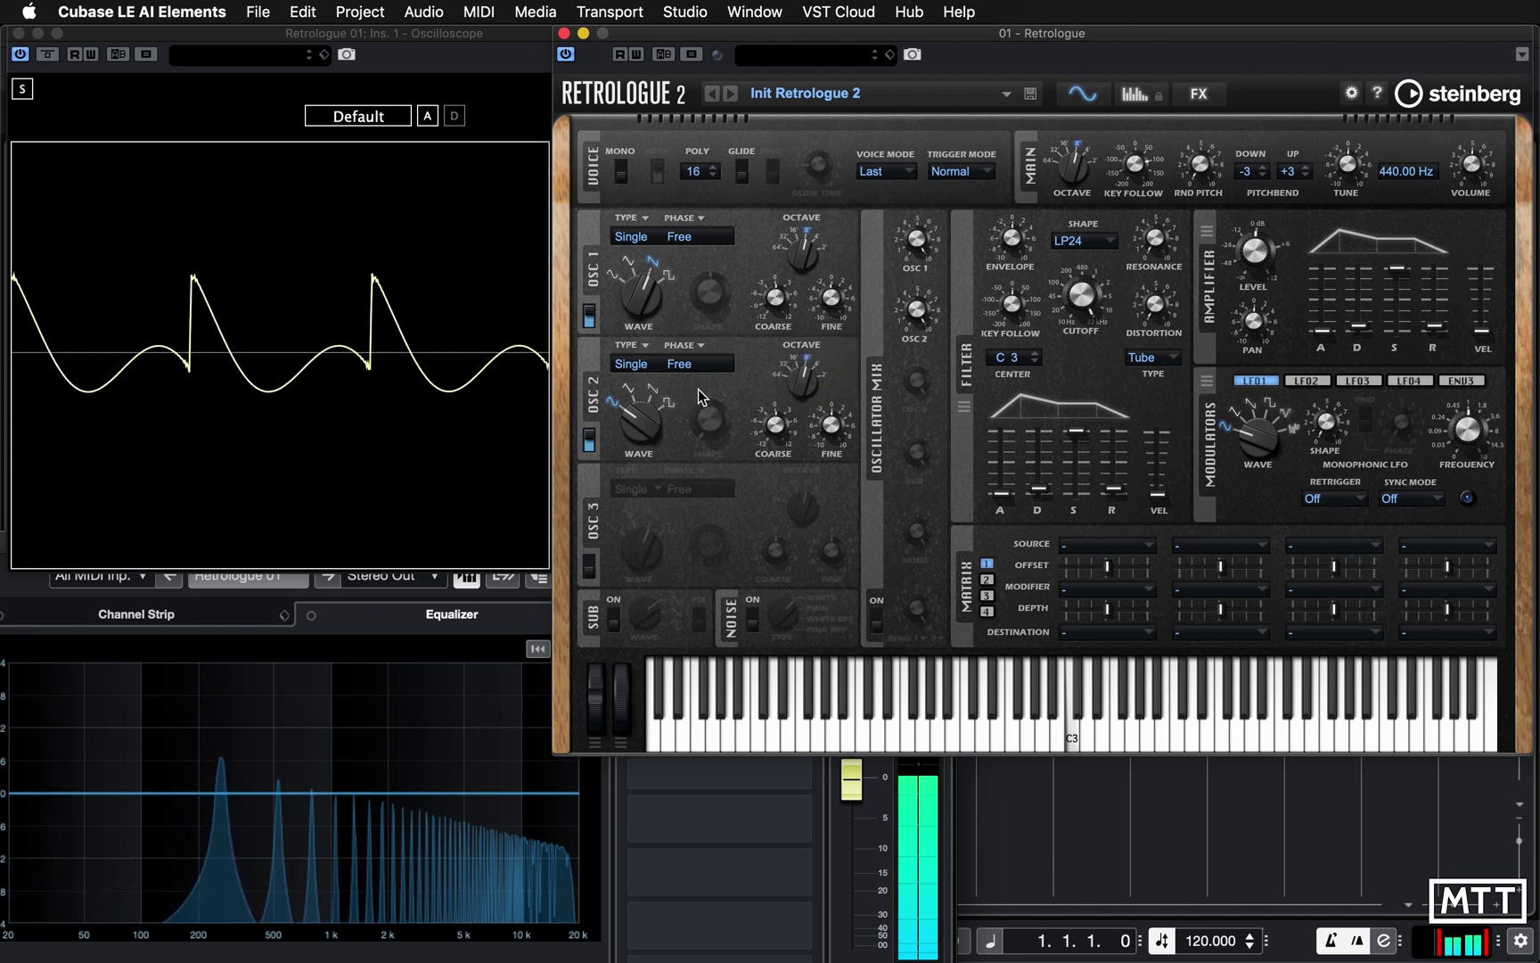
pyautogui.moveTo(835, 300); pyautogui.dragTo(836, 295)
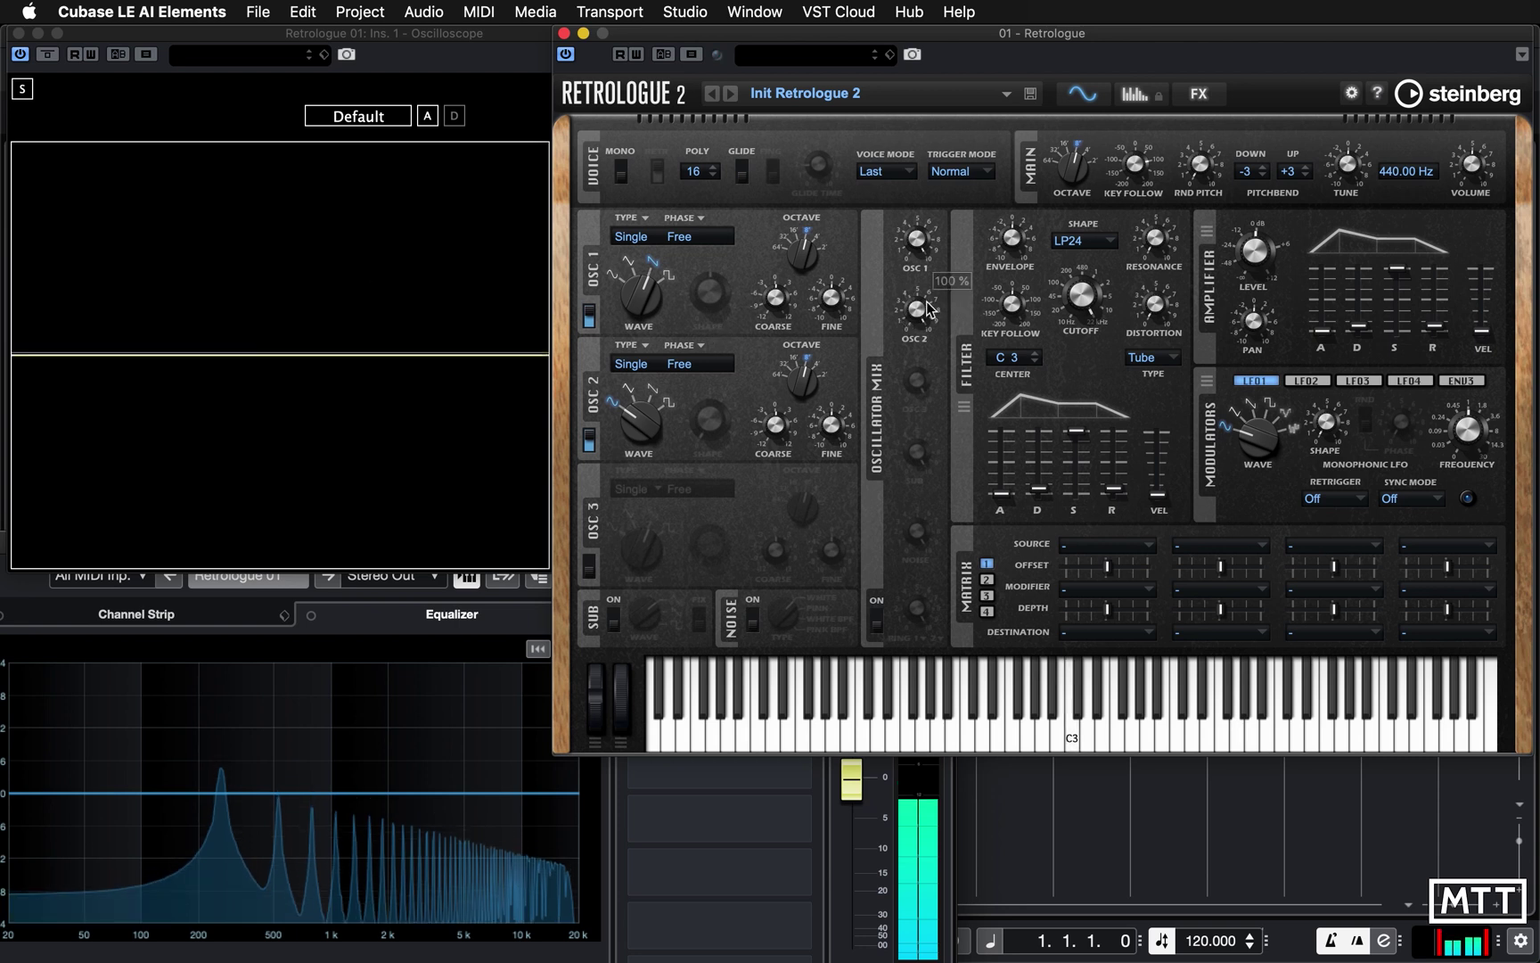
# Try changing oscillator 2's level in the oscillator mix and return it to 100 %
pyautogui.moveTo(918, 320); pyautogui.dragTo(925, 312)
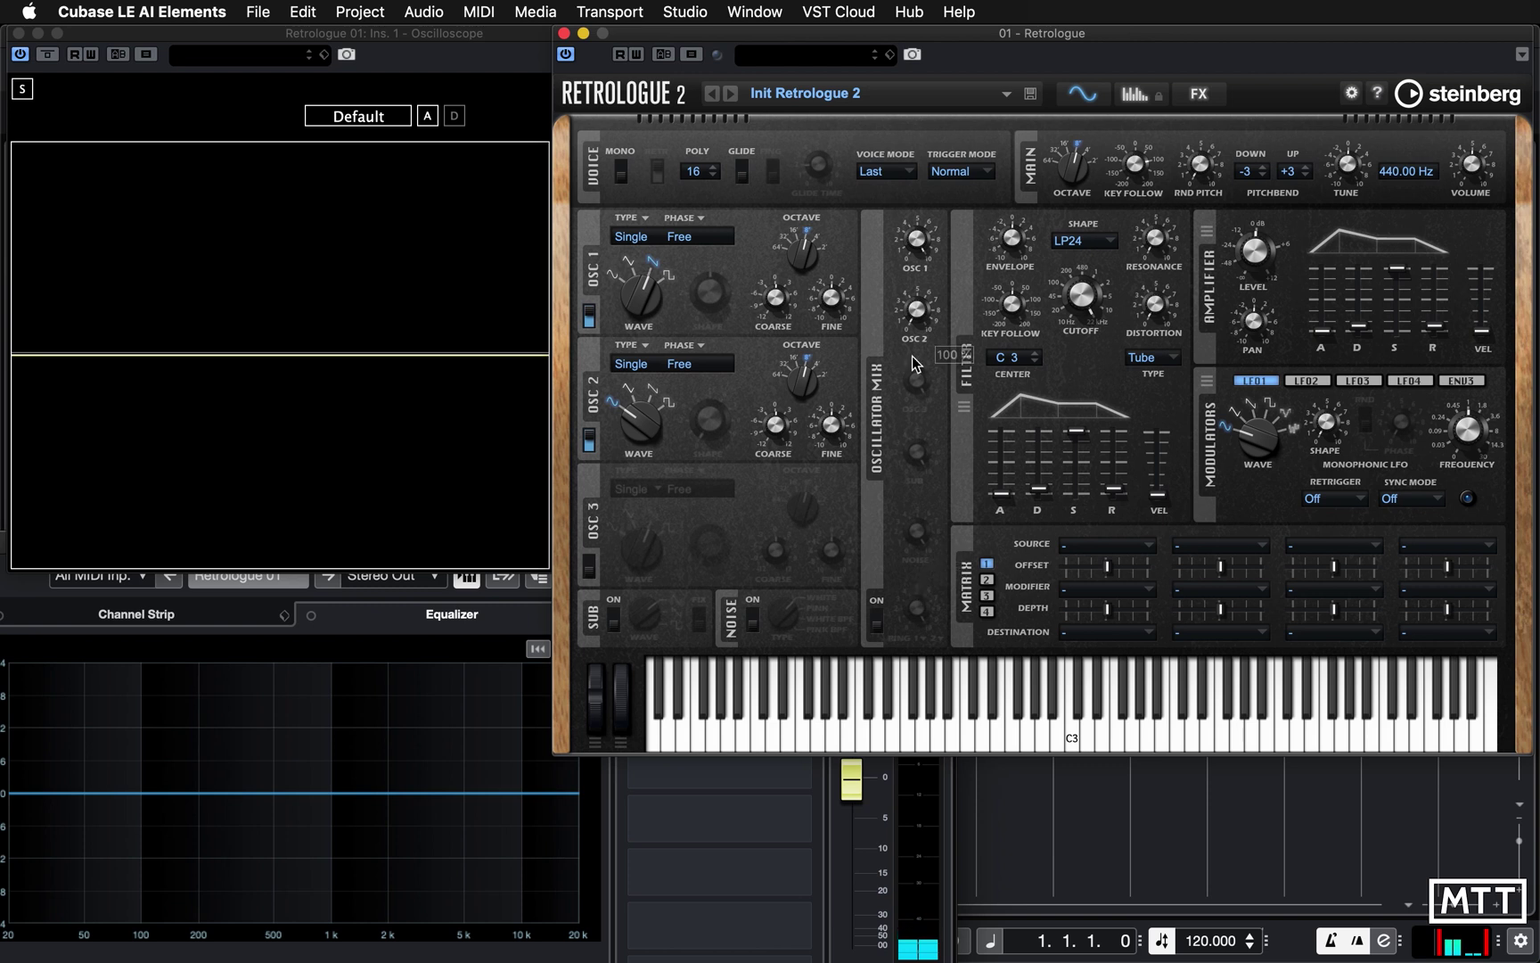
pyautogui.moveTo(922, 322); pyautogui.dragTo(924, 87)
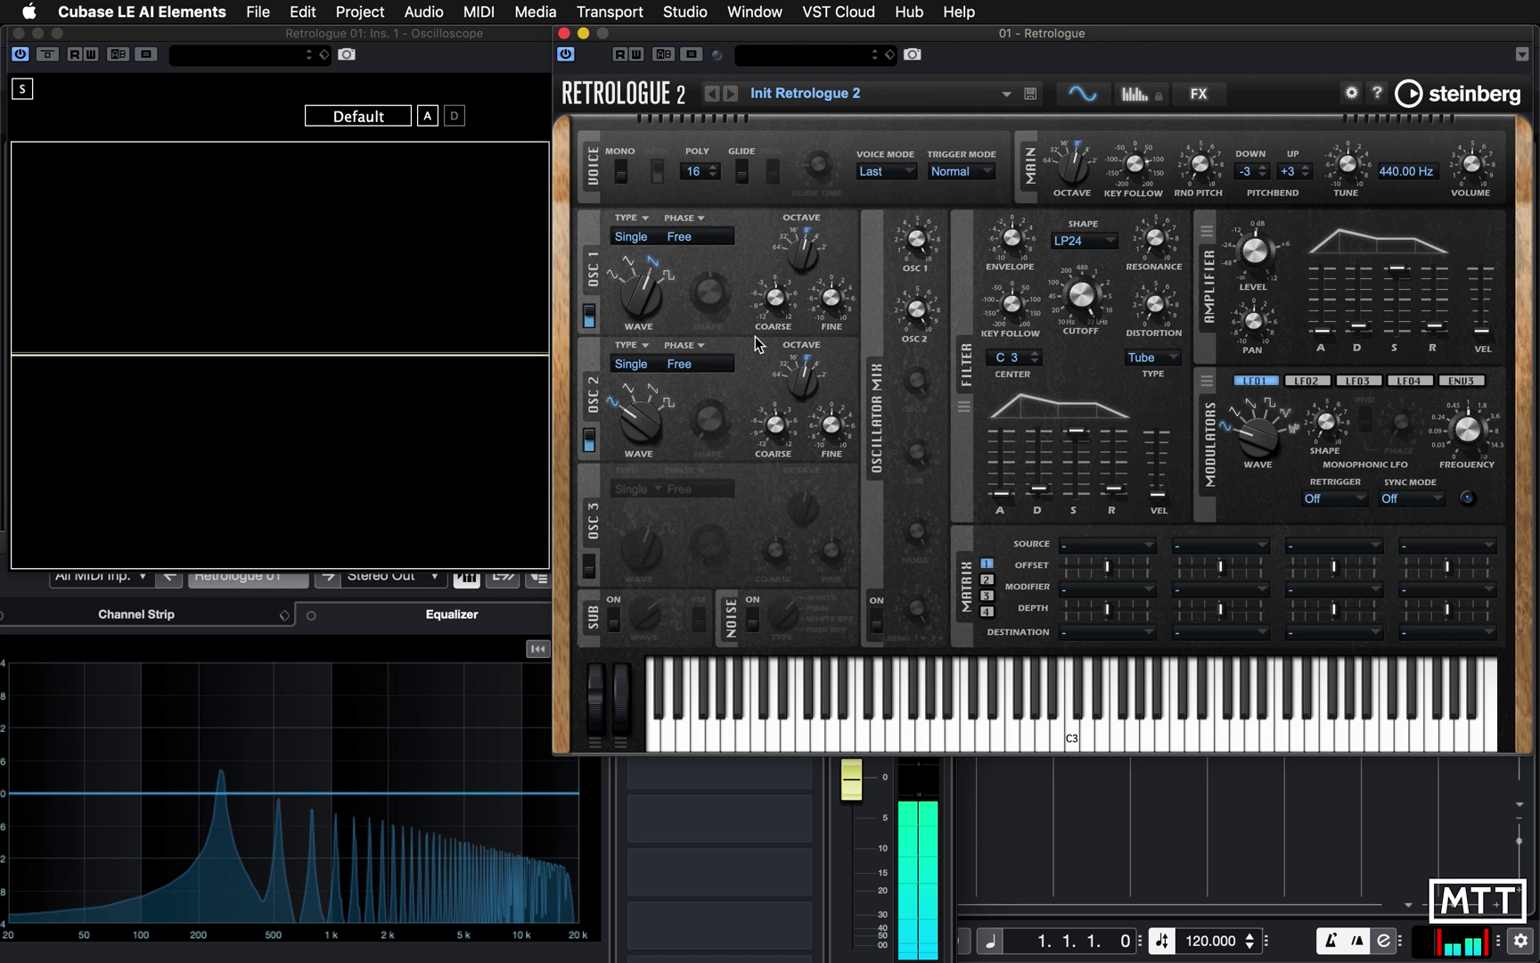
# Set oscillator 2's waveform to sawtooth, matching oscillator 1
pyautogui.moveTo(711, 423)
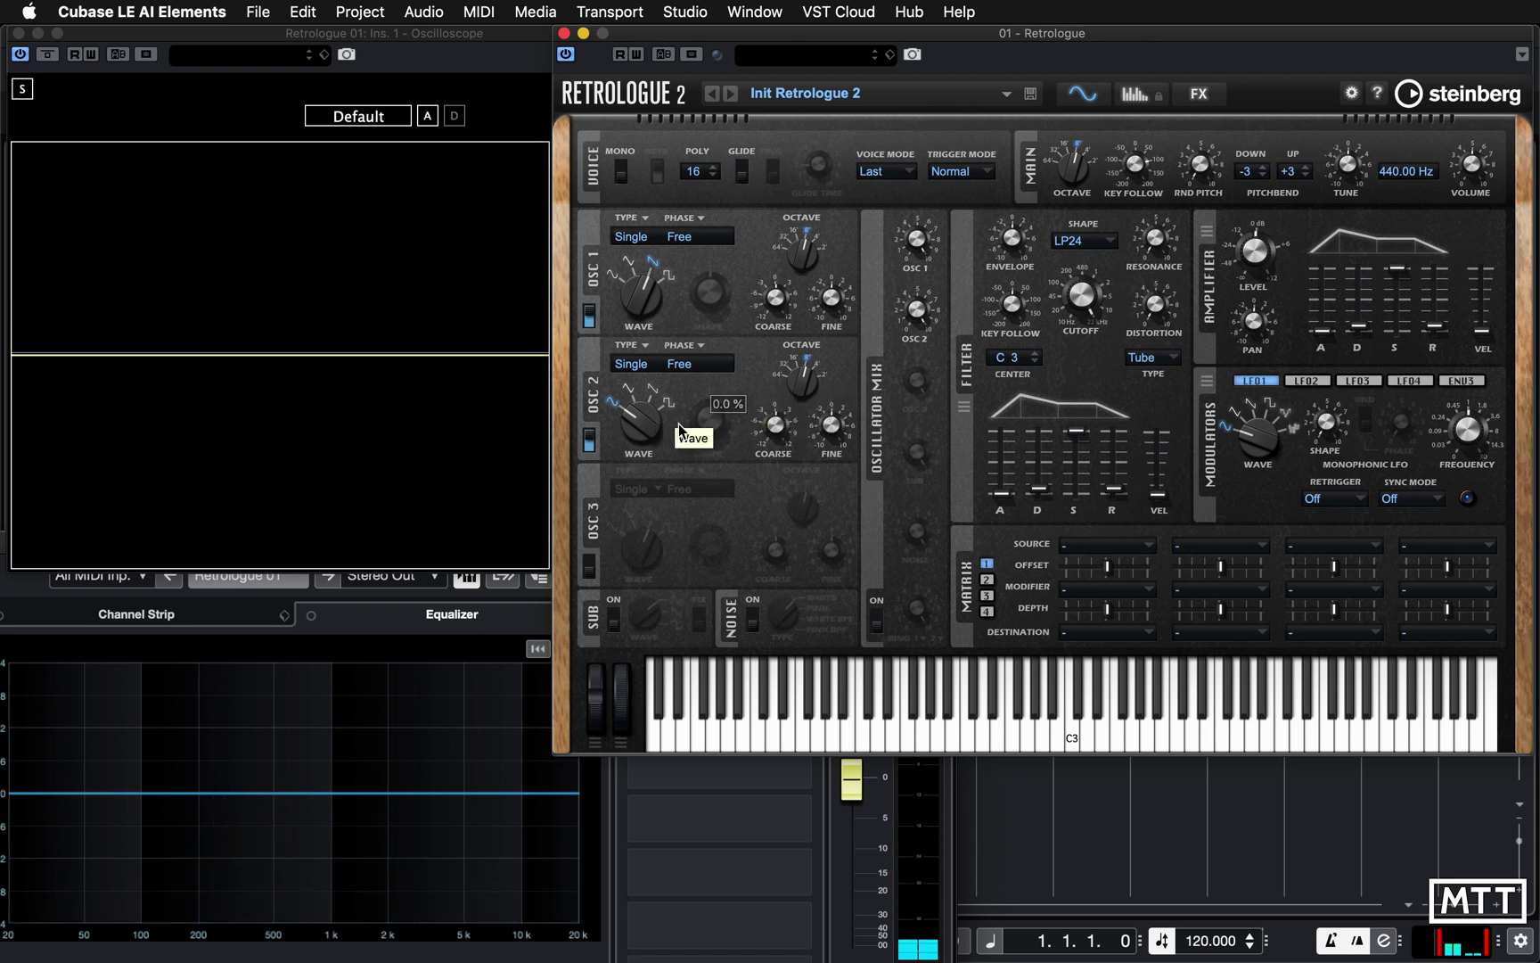
pyautogui.moveTo(786, 437)
pyautogui.moveTo(778, 251)
pyautogui.moveTo(637, 424); pyautogui.dragTo(662, 340)
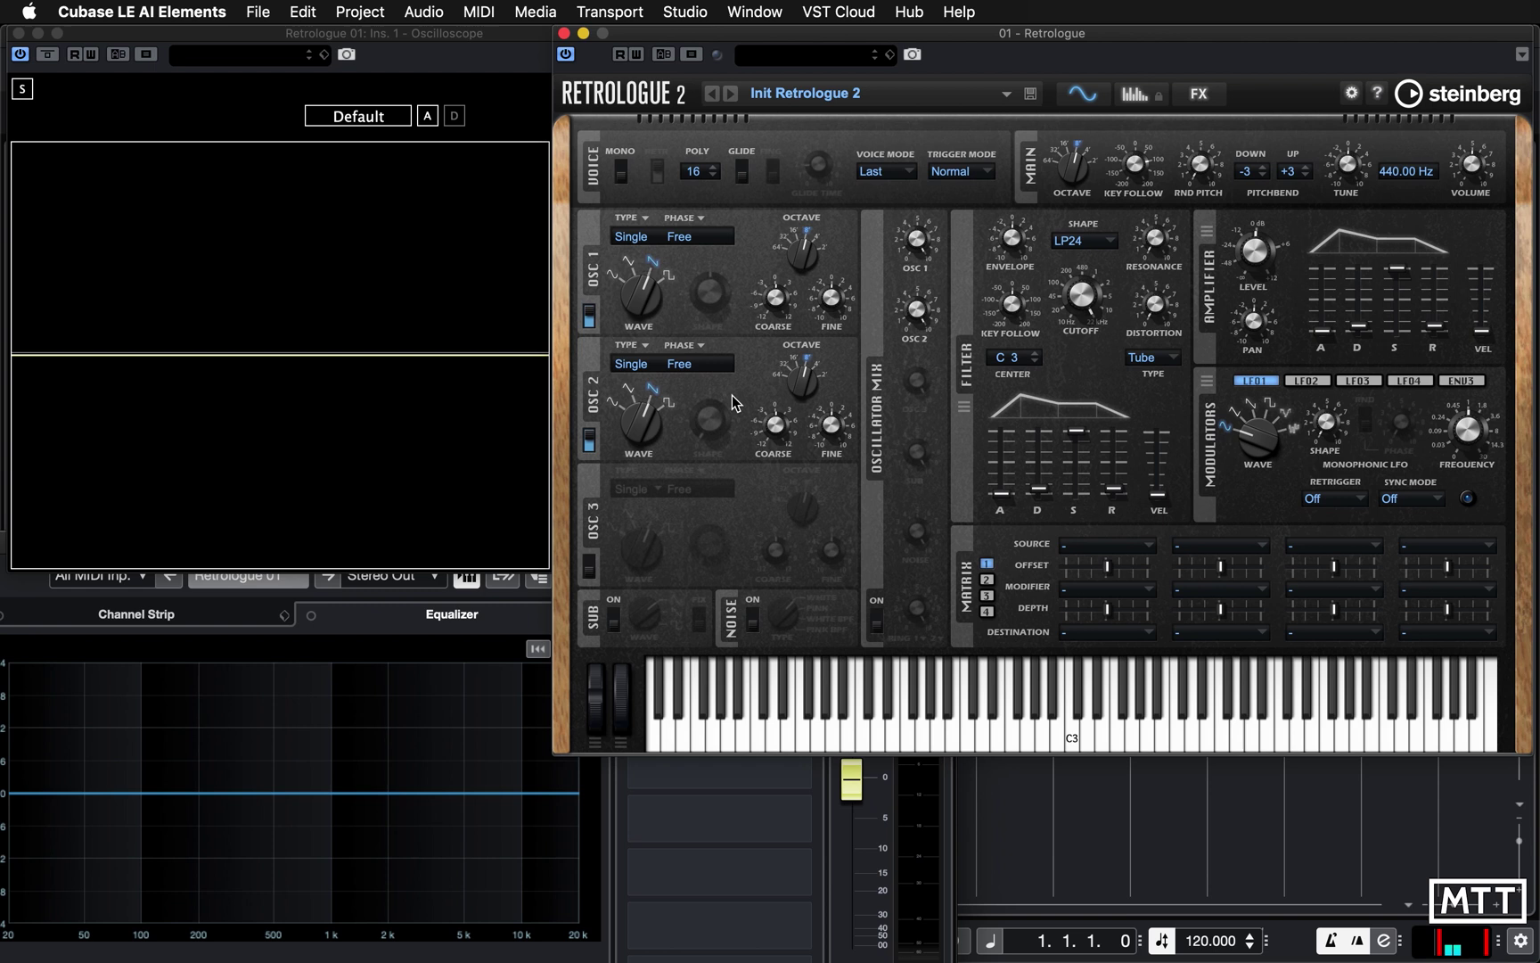
# Raise oscillator 2's coarse tune to 7 semitones
pyautogui.moveTo(779, 423)
pyautogui.moveTo(788, 440); pyautogui.dragTo(776, 366)
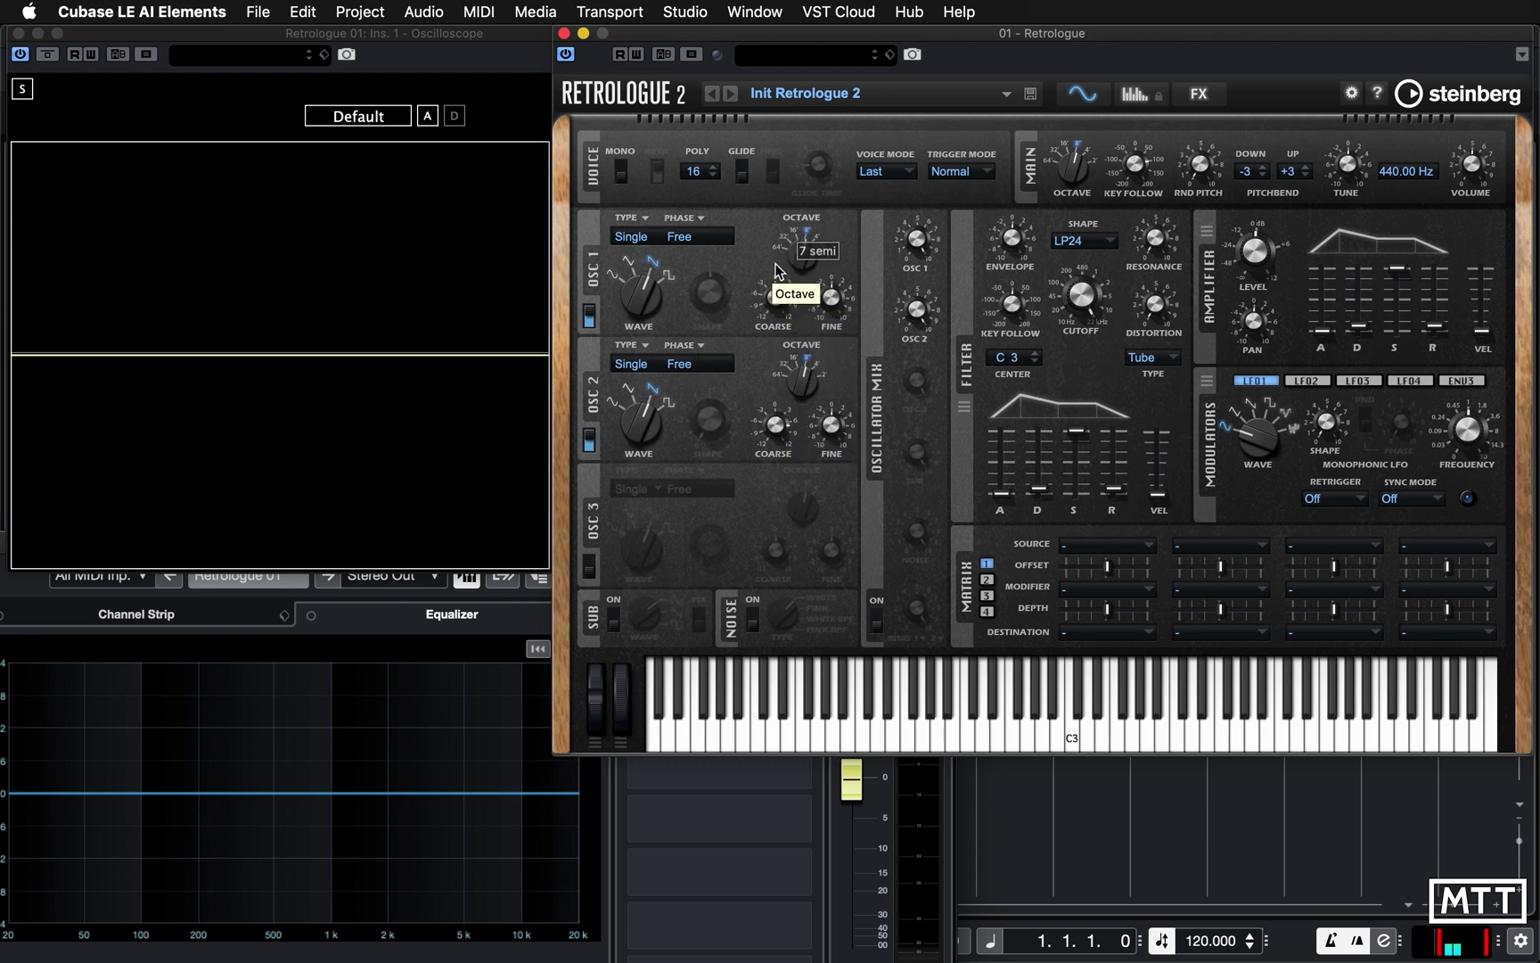
pyautogui.moveTo(775, 263); pyautogui.dragTo(776, 259)
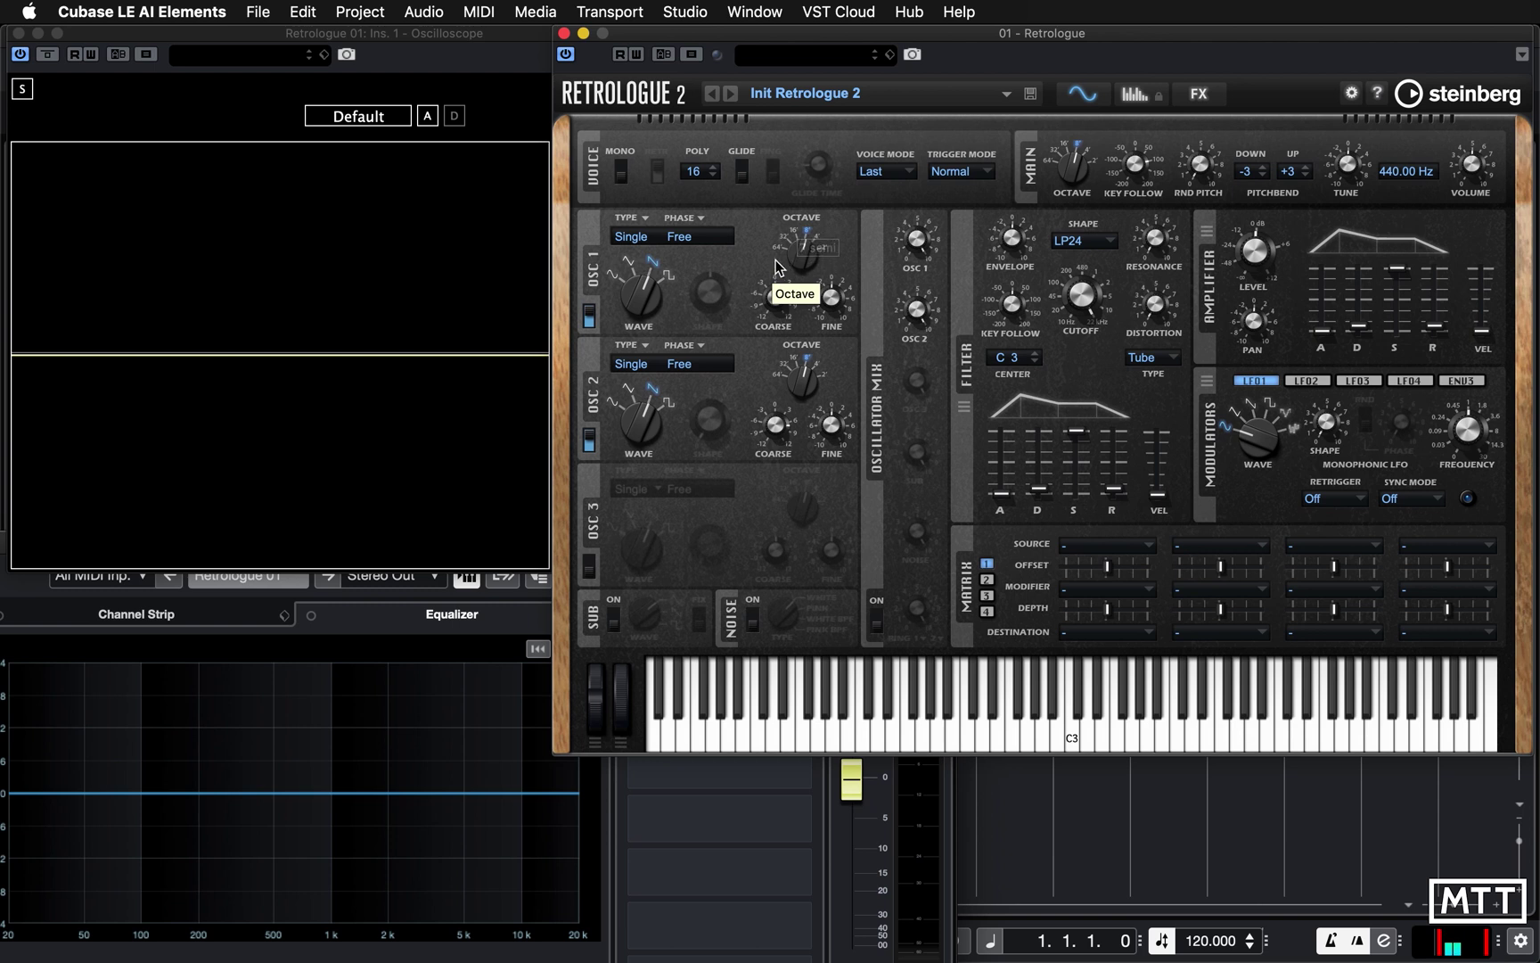